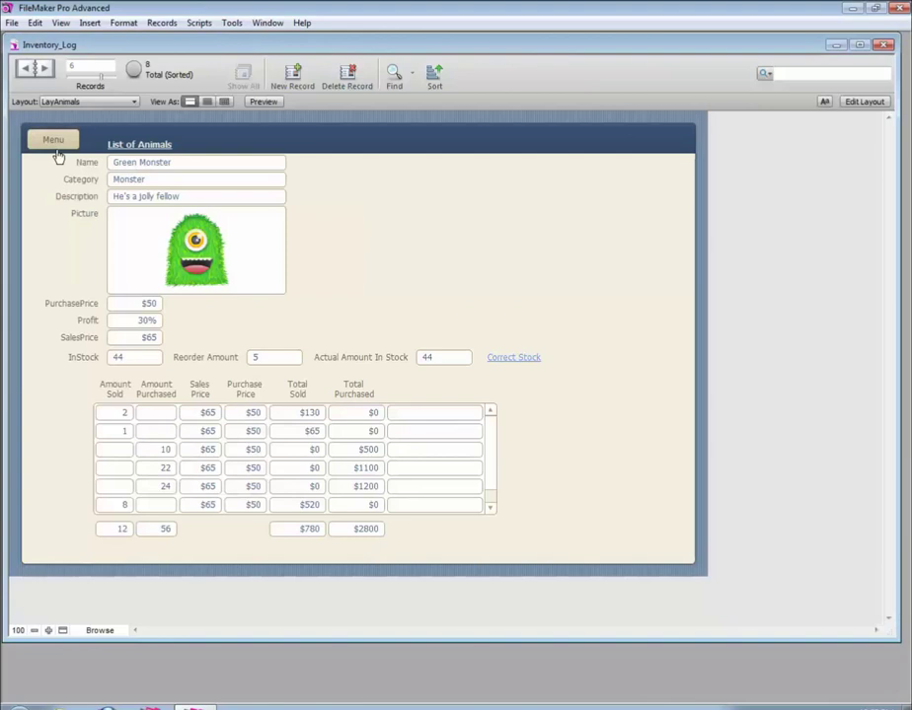
- Review the Sales and Purchases layouts, then return to the Green Monster record in the Animals layout
{"action": "left_click", "coordinate": [56, 143]}
{"action": "left_click", "coordinate": [238, 256]}
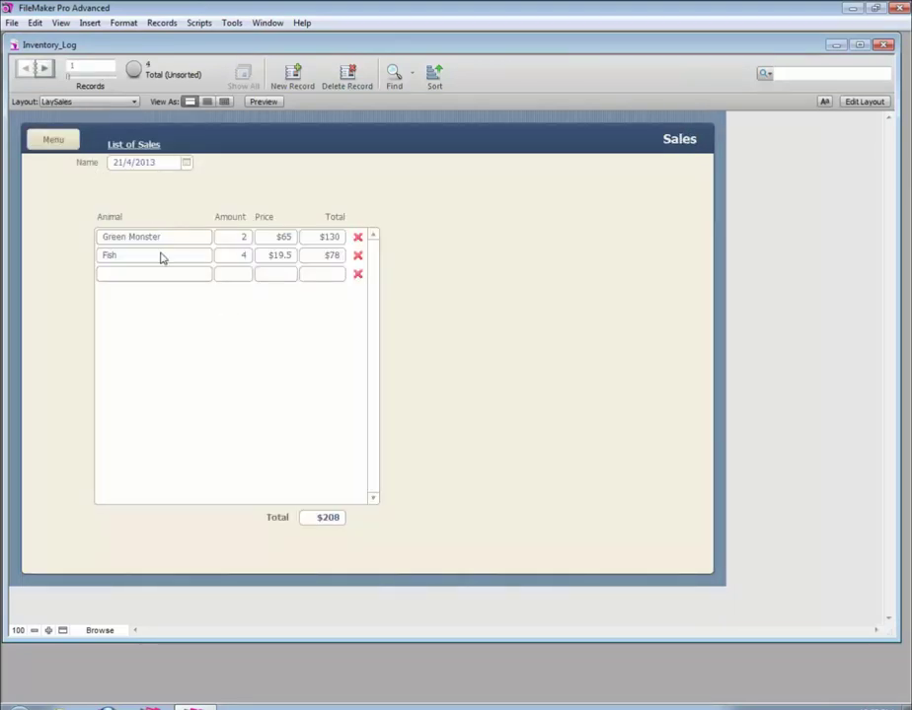
{"action": "left_click", "coordinate": [56, 143]}
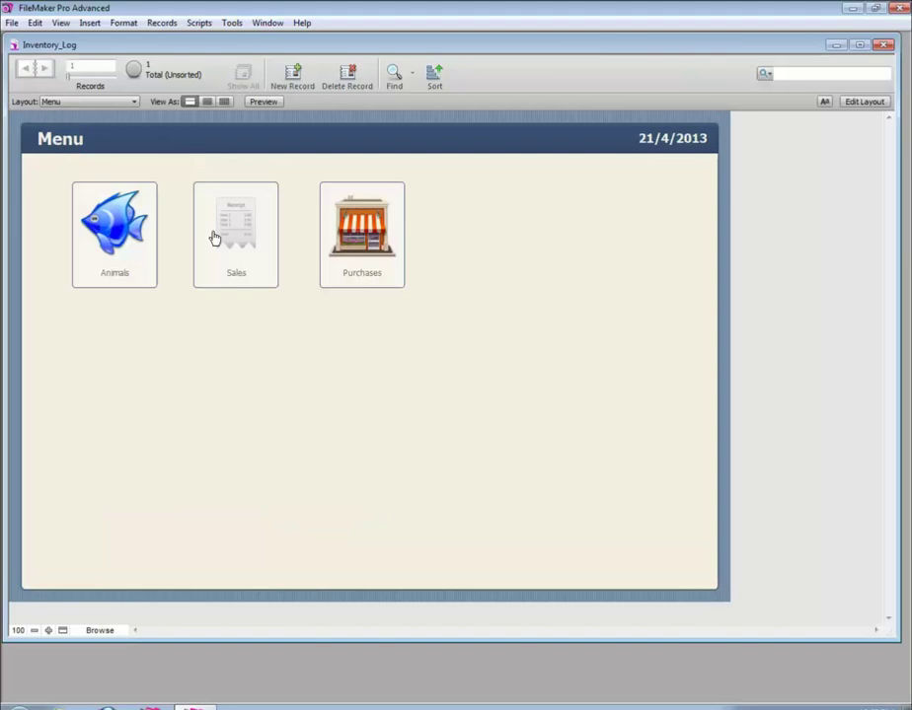
{"action": "left_click", "coordinate": [359, 254]}
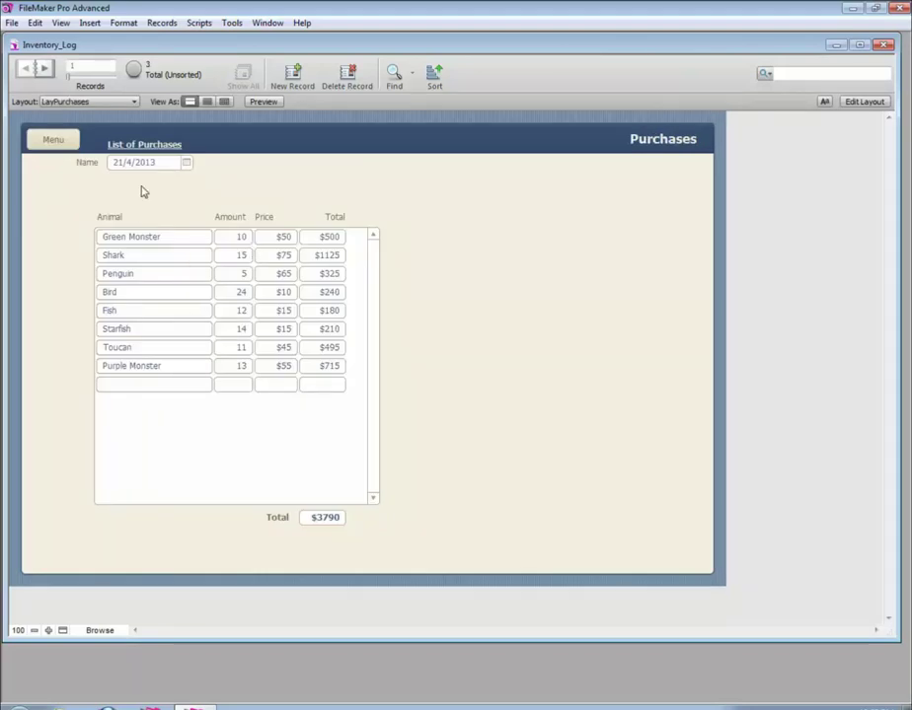
{"action": "left_click", "coordinate": [65, 143]}
{"action": "left_click", "coordinate": [111, 266]}
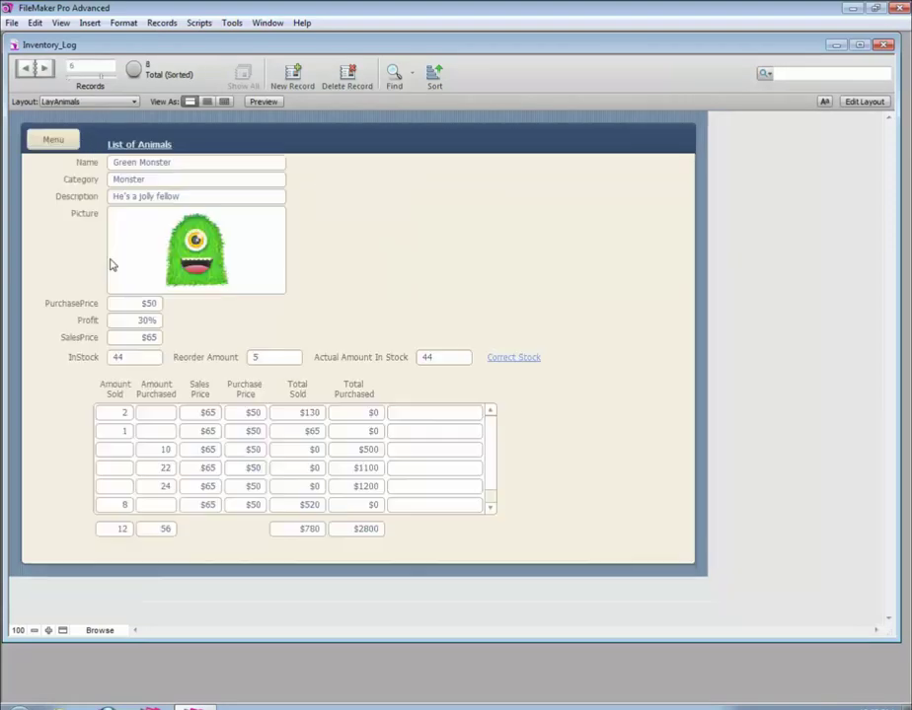
- Examine the InStock and Actual Amount In Stock fields of the Green Monster record
{"action": "left_click", "coordinate": [129, 360]}
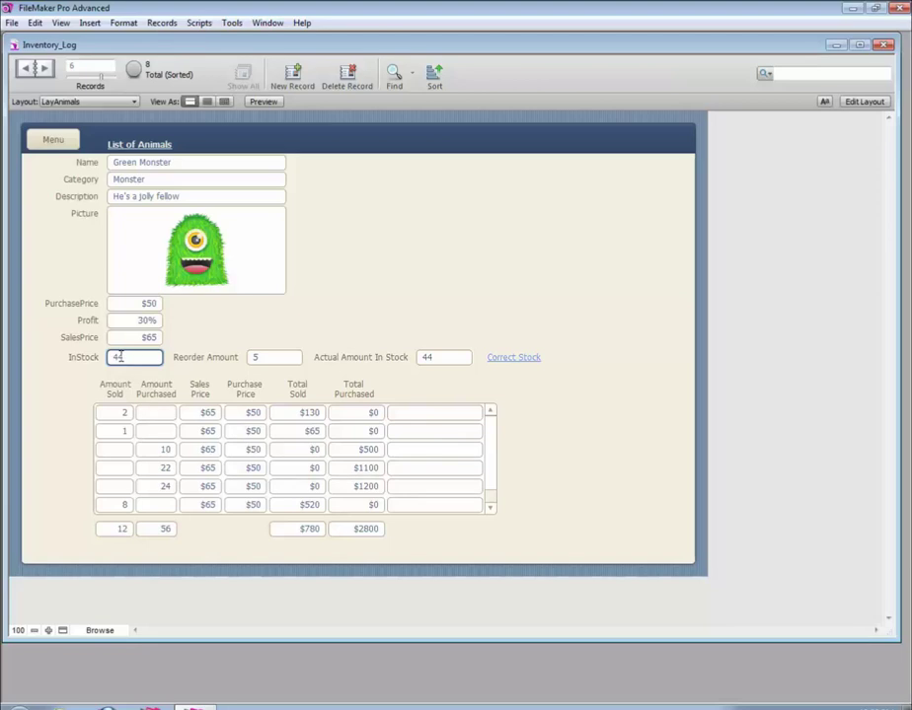
{"action": "left_click", "coordinate": [192, 369]}
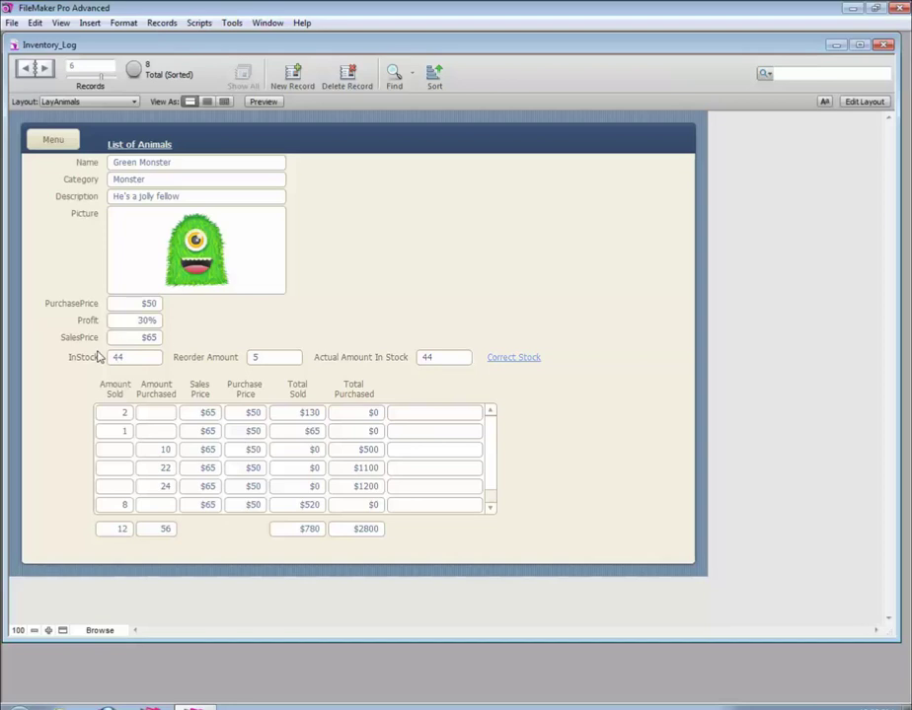
{"action": "left_click", "coordinate": [441, 362]}
{"action": "left_click", "coordinate": [443, 346]}
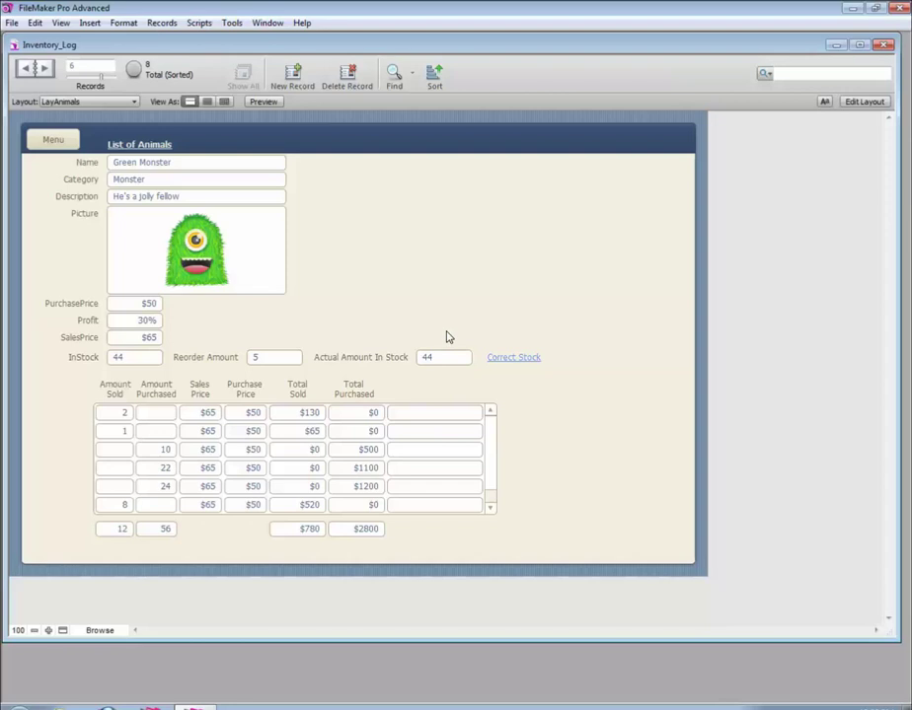
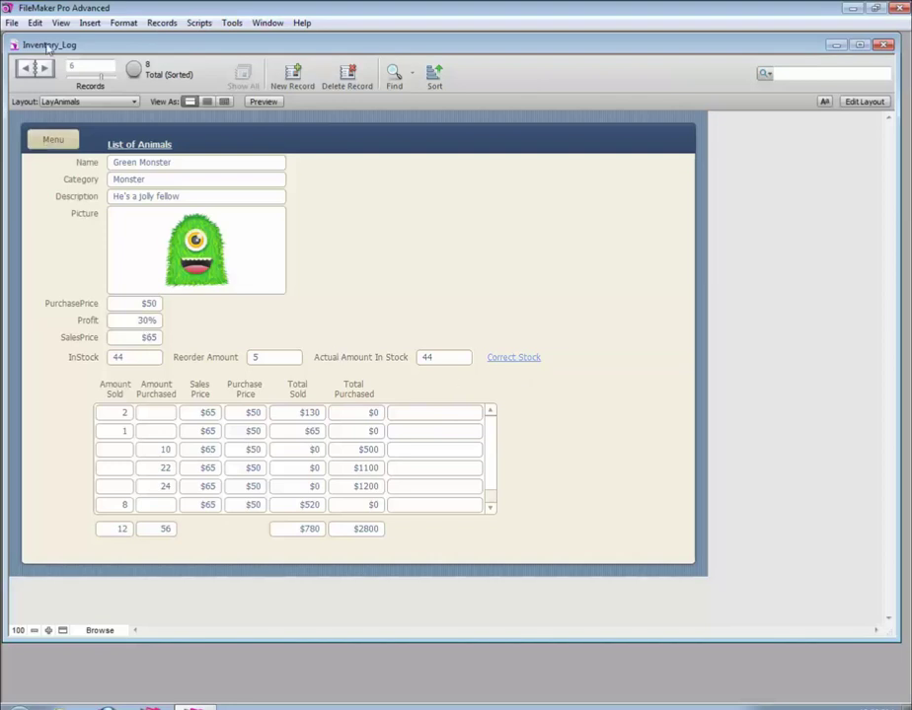
- Create a table named StockLog in the Inventory_Log database
{"action": "left_click", "coordinate": [14, 23]}
{"action": "mouse_move", "coordinate": [148, 145]}
{"action": "left_click", "coordinate": [176, 148]}
{"action": "left_click", "coordinate": [29, 64]}
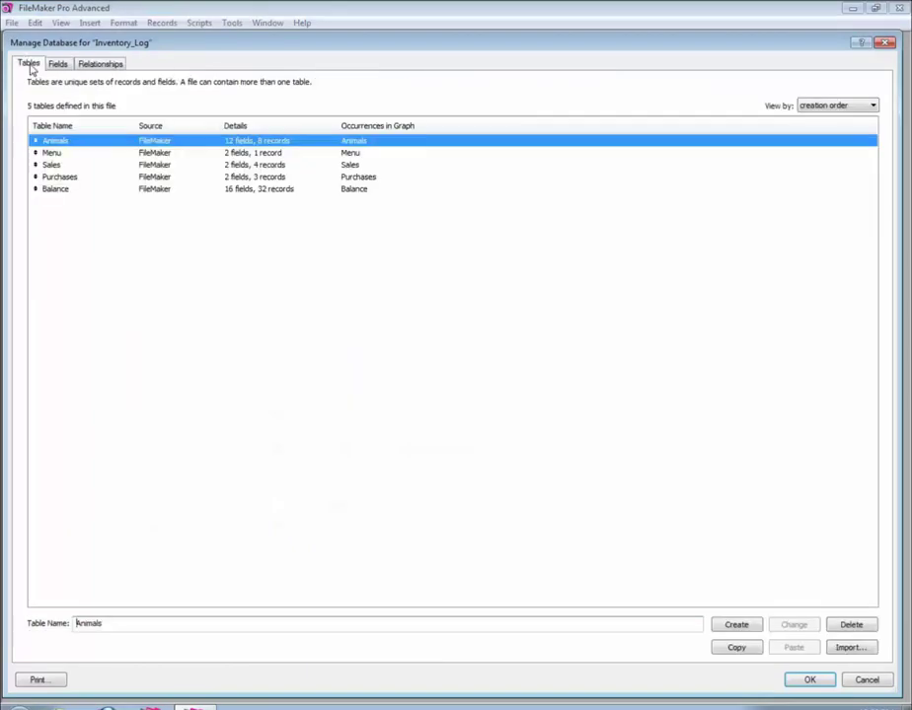
{"action": "left_click_drag", "start_coordinate": [107, 624], "coordinate": [5, 603]}
{"action": "type", "text": "StockLog"}
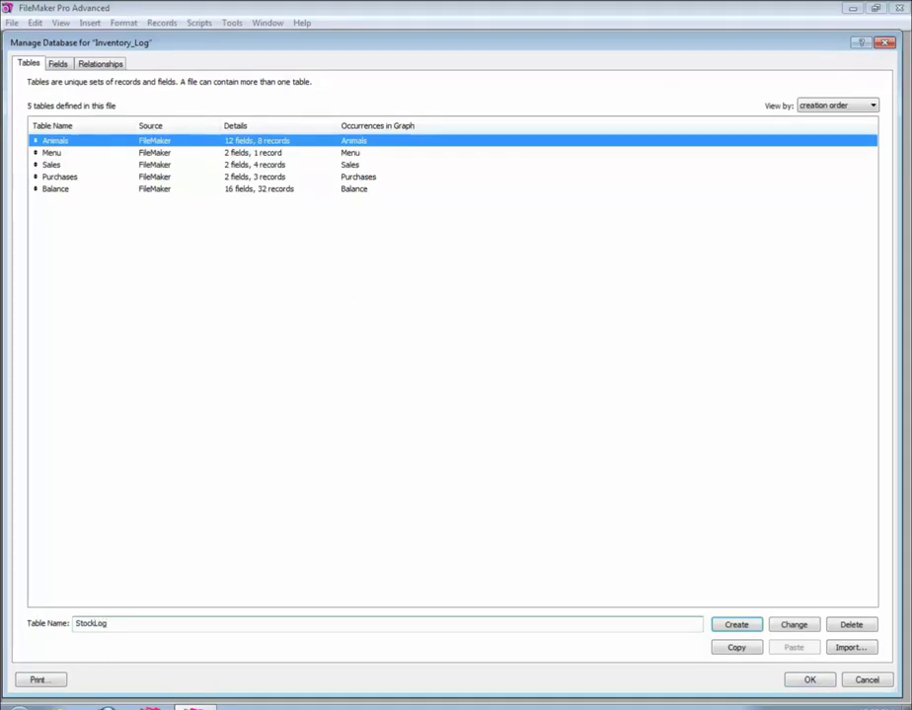
{"action": "key", "text": "Return"}
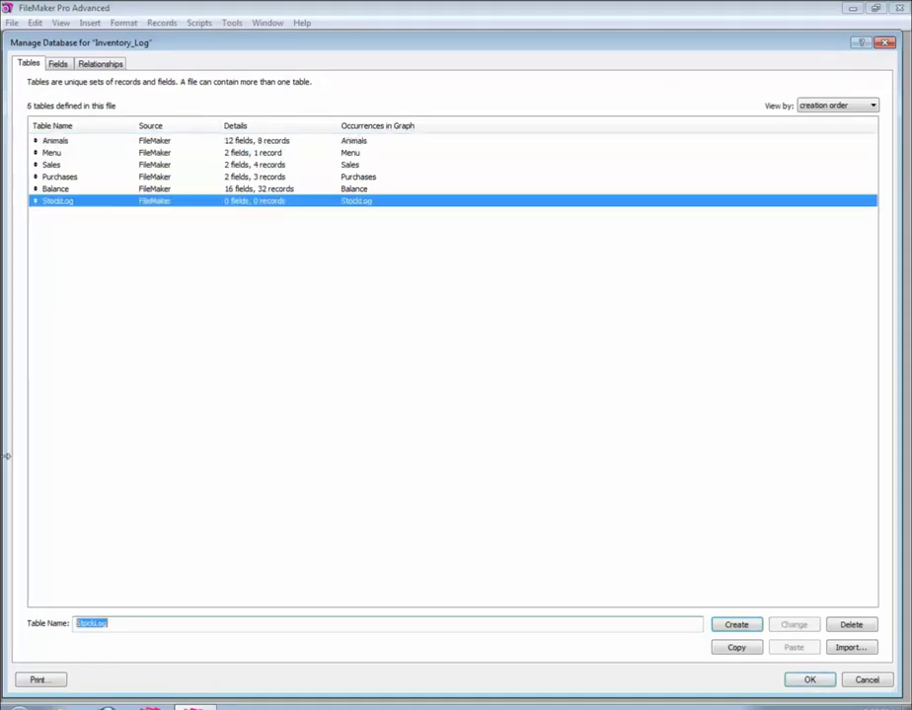
- Add a number field named Id to the StockLog table and make it auto-enter a serial number
{"action": "double_click", "coordinate": [59, 203]}
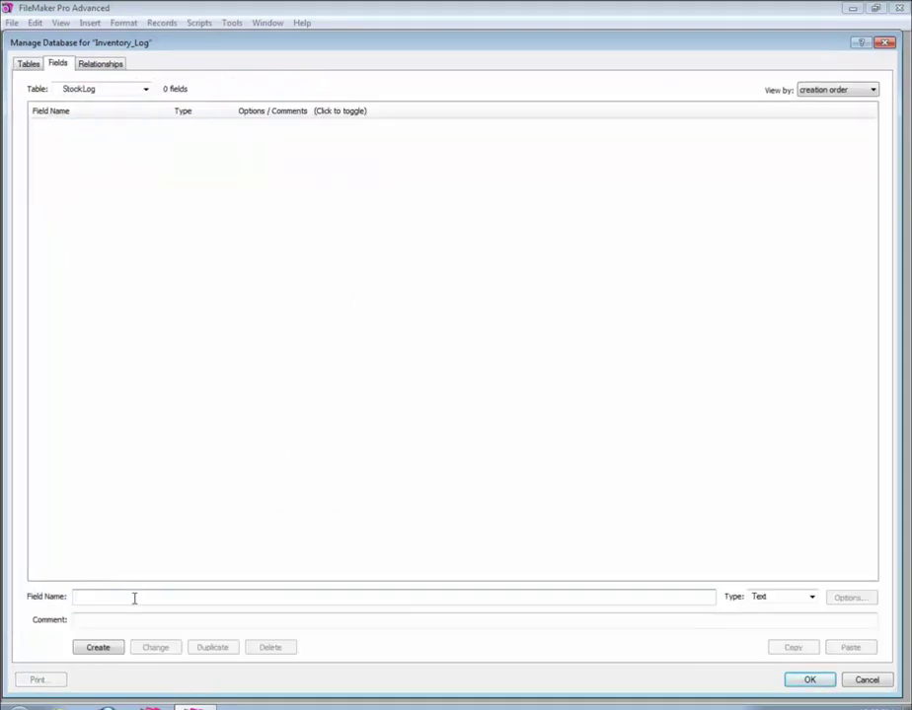
{"action": "type", "text": "Id"}
{"action": "key", "text": "Tab"}
{"action": "key", "text": "n"}
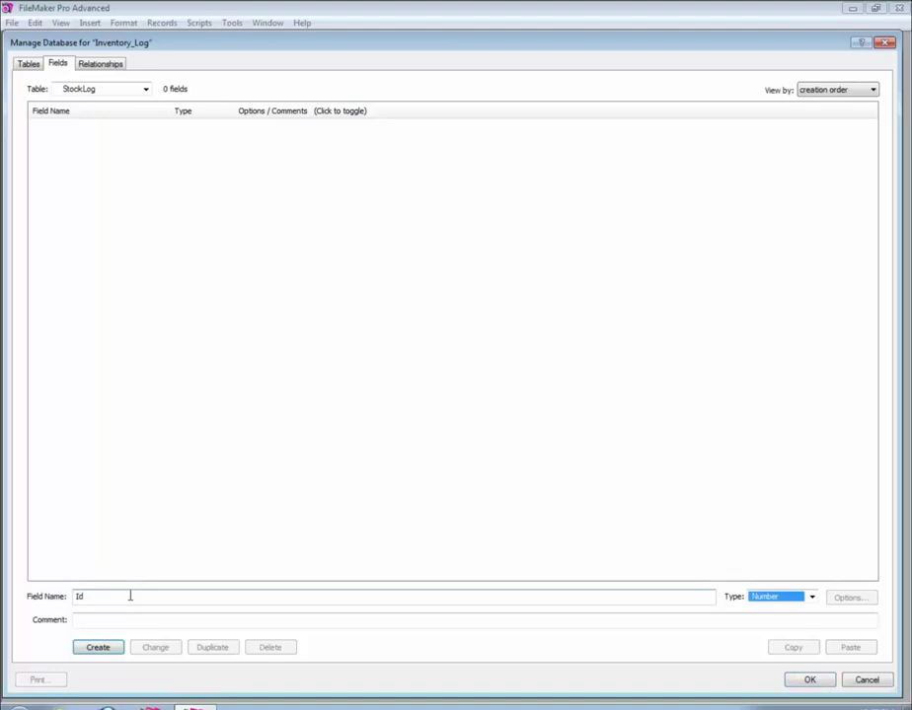
{"action": "key", "text": "Return"}
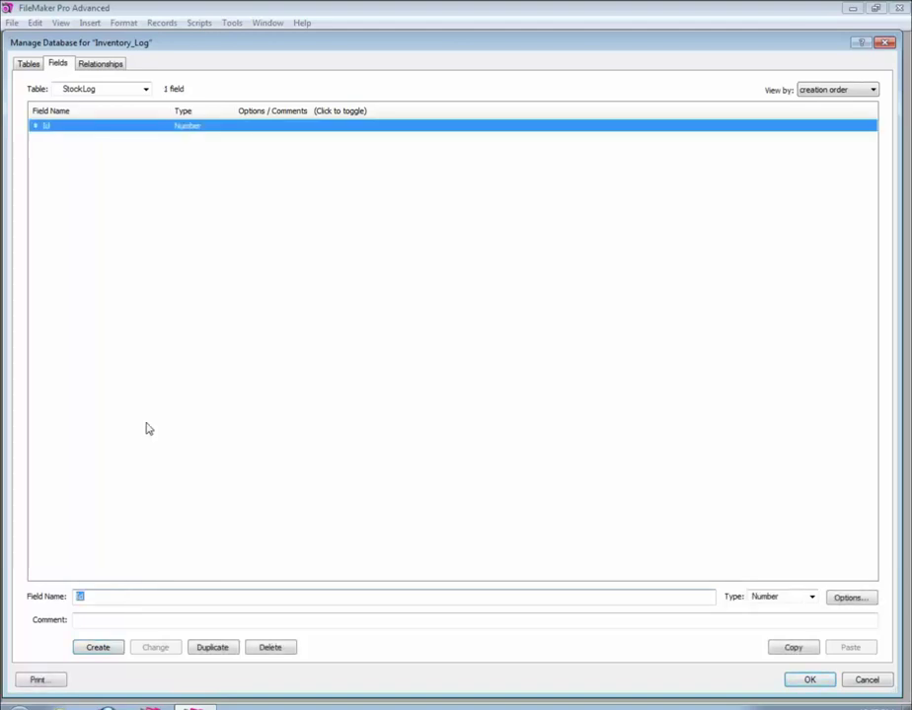
{"action": "double_click", "coordinate": [104, 134]}
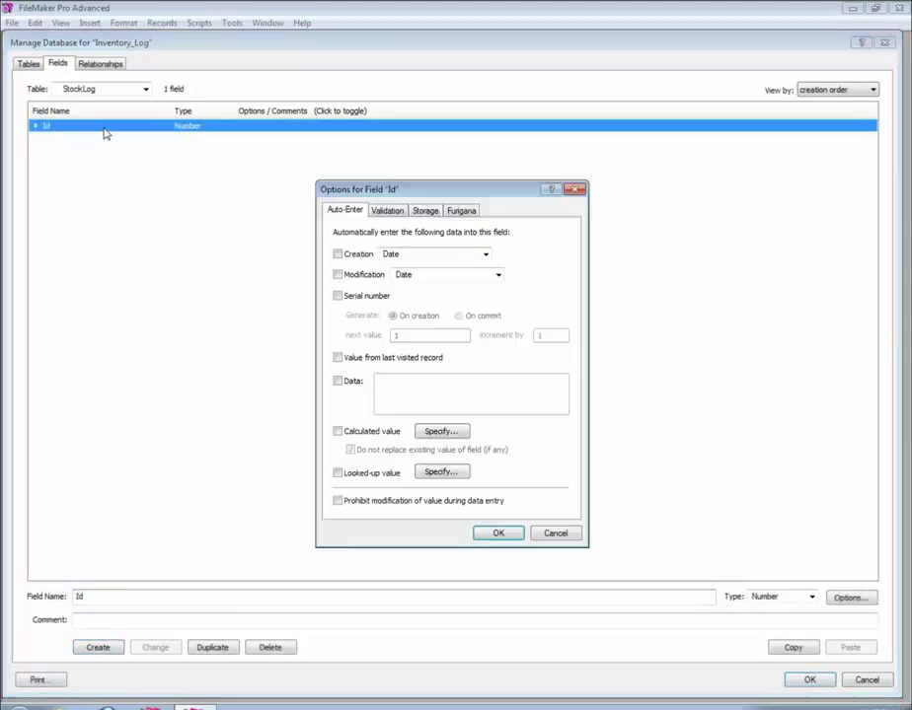
{"action": "left_click", "coordinate": [336, 297]}
{"action": "left_click", "coordinate": [503, 533]}
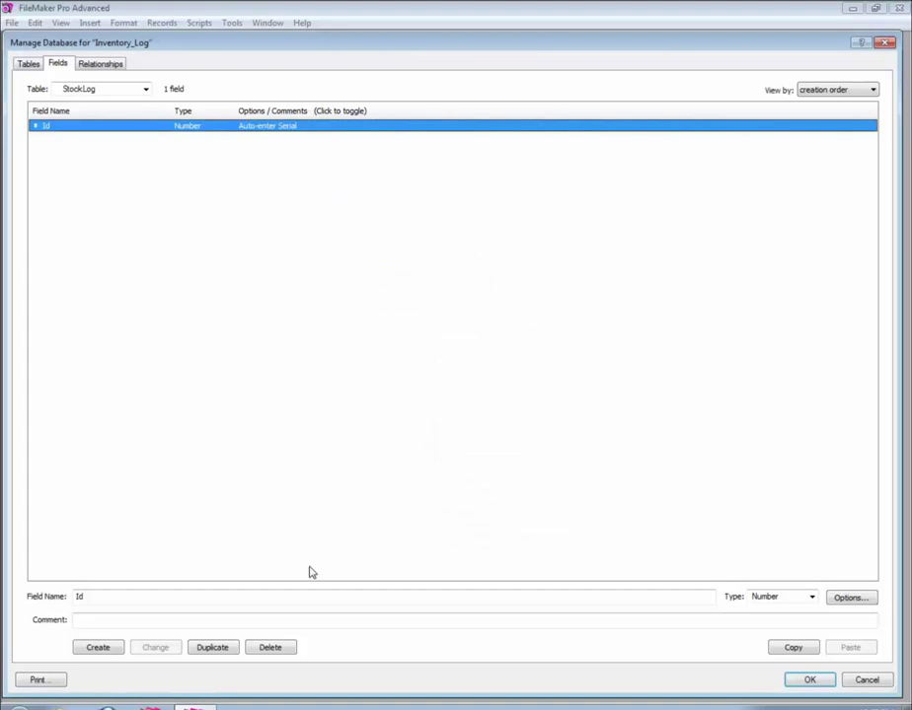
- Add a number field named AnimalIdFk to the StockLog table
{"action": "double_click", "coordinate": [116, 599]}
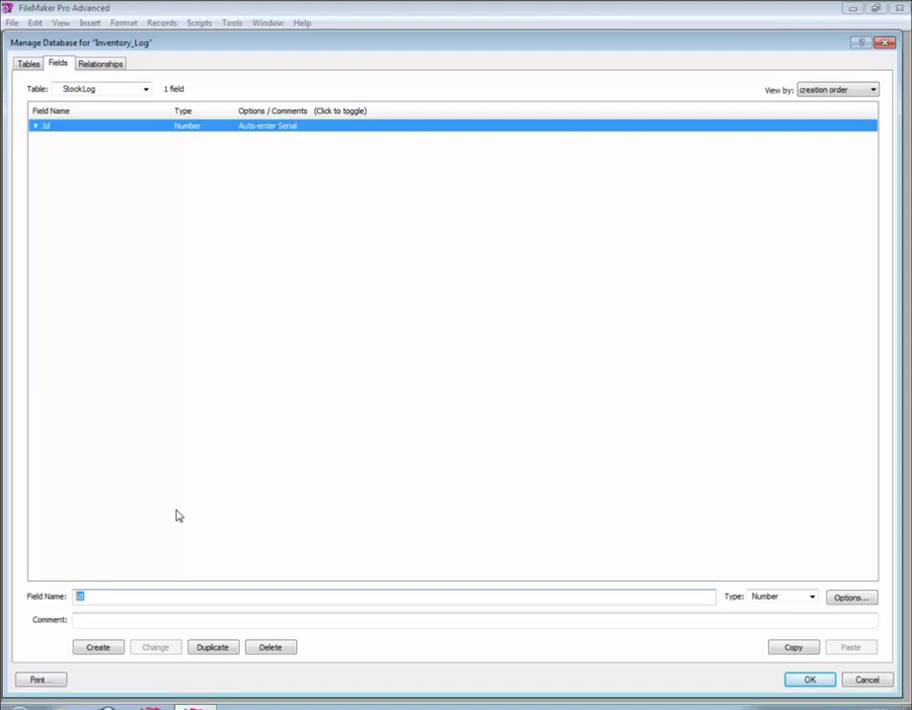
{"action": "type", "text": "AnimalIdFk"}
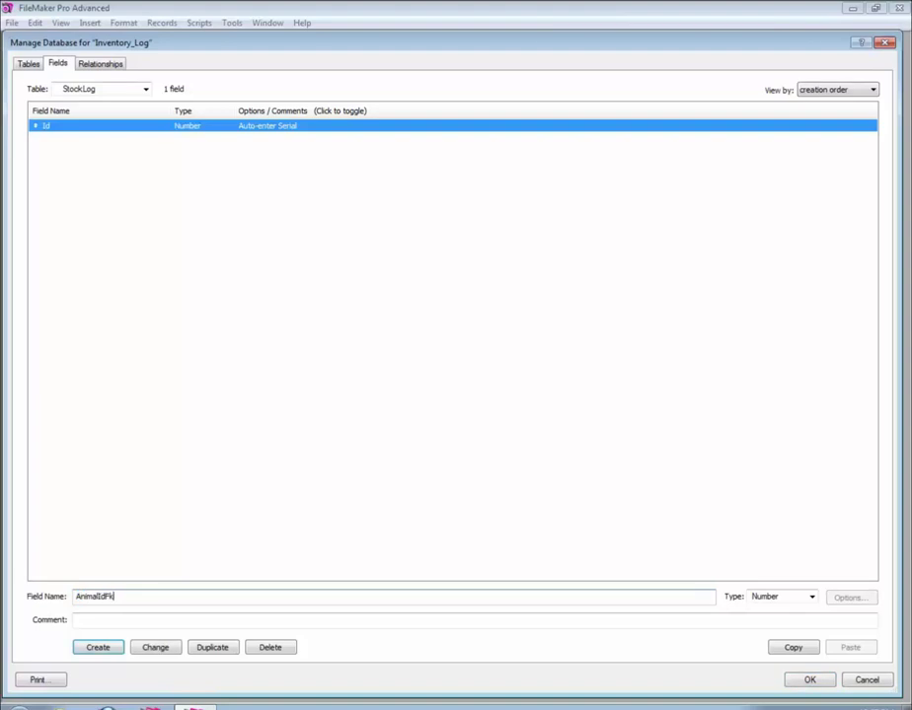
{"action": "key", "text": "Return"}
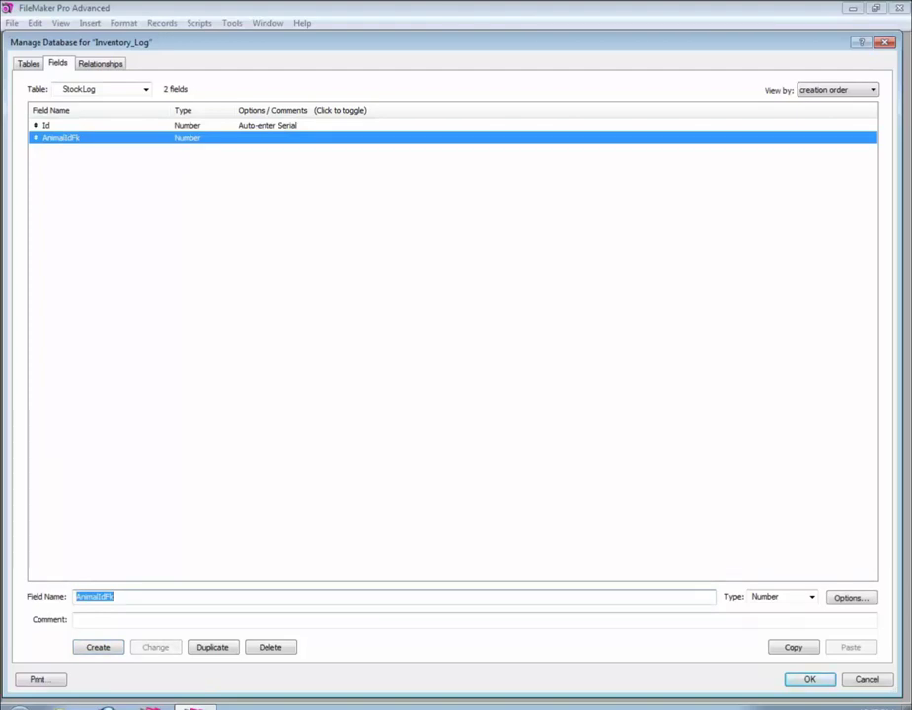
- Add a date field named Date to the StockLog table and make it auto-enter the creation date
{"action": "type", "text": "Date"}
{"action": "key", "text": "Tab"}
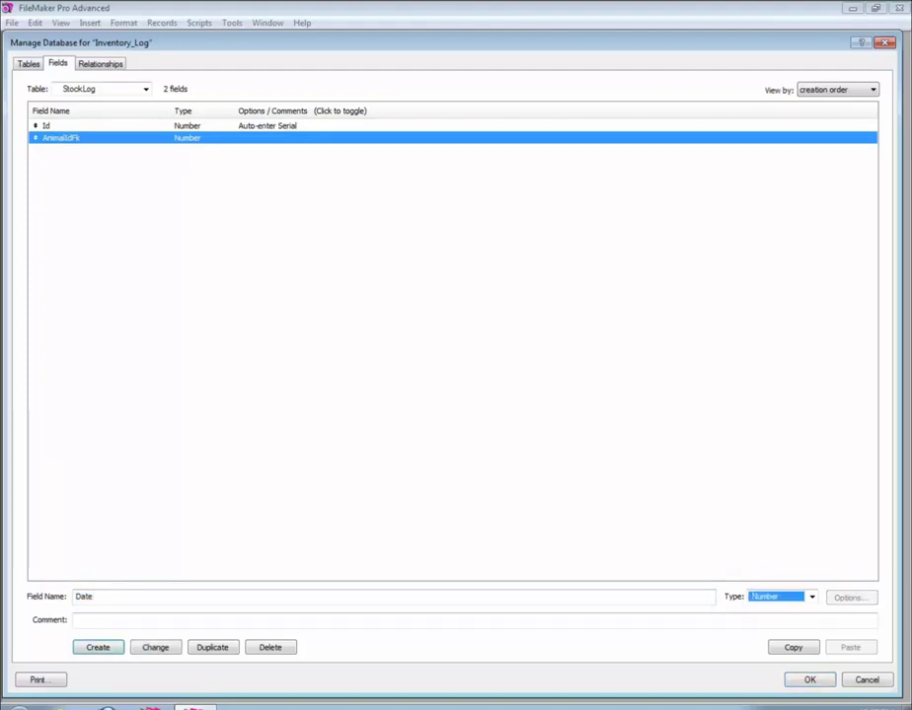
{"action": "key", "text": "d"}
{"action": "key", "text": "Return"}
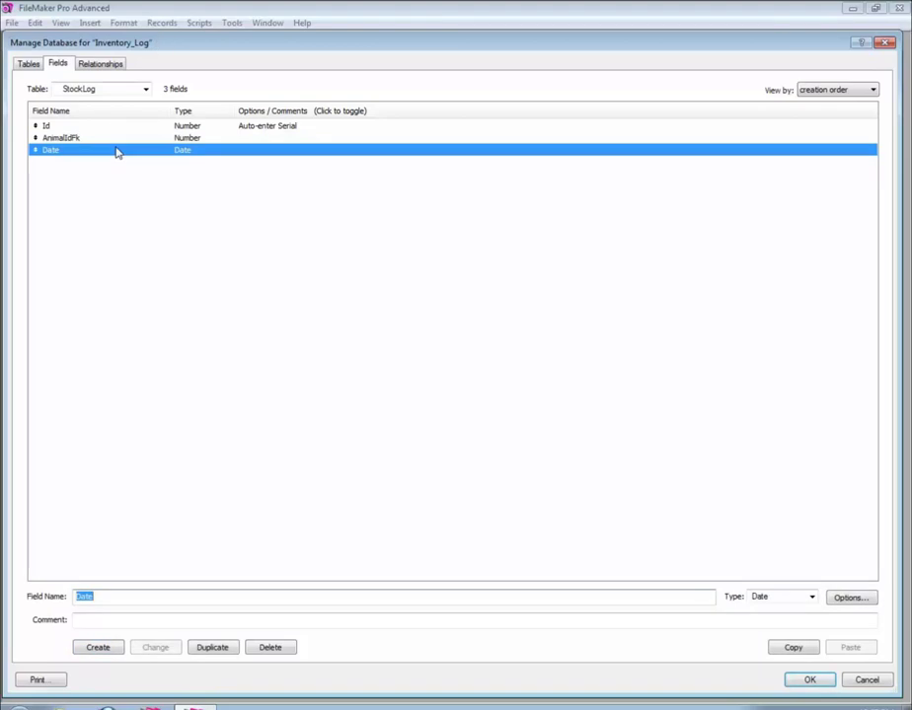
{"action": "double_click", "coordinate": [112, 150]}
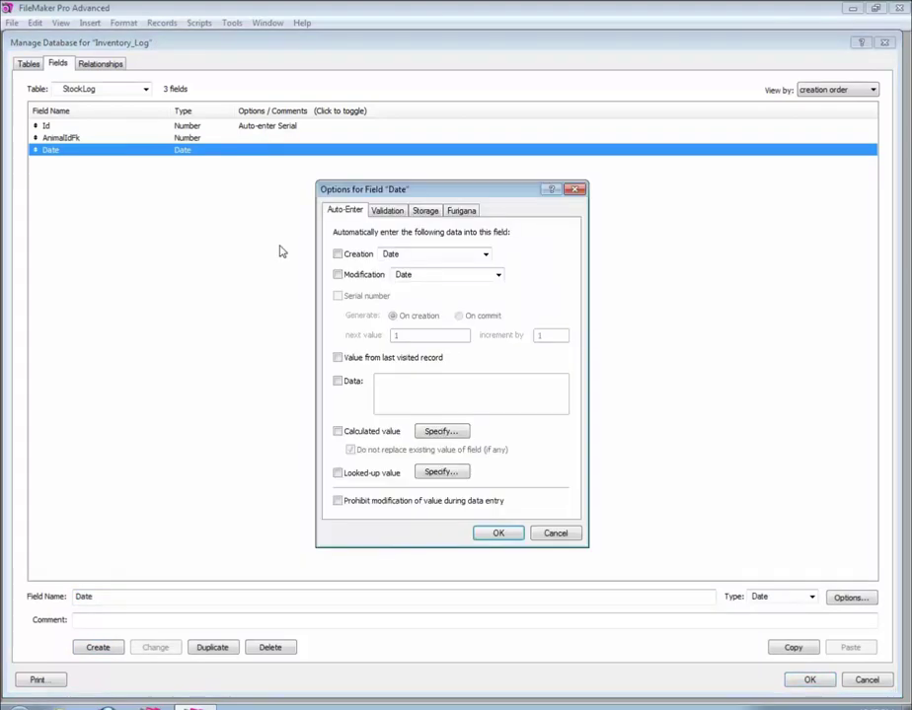
{"action": "left_click", "coordinate": [337, 254]}
{"action": "left_click", "coordinate": [487, 537]}
- Add two number fields named CalculatedStock and CountedStock to the StockLog table
{"action": "left_click_drag", "start_coordinate": [130, 598], "coordinate": [58, 596]}
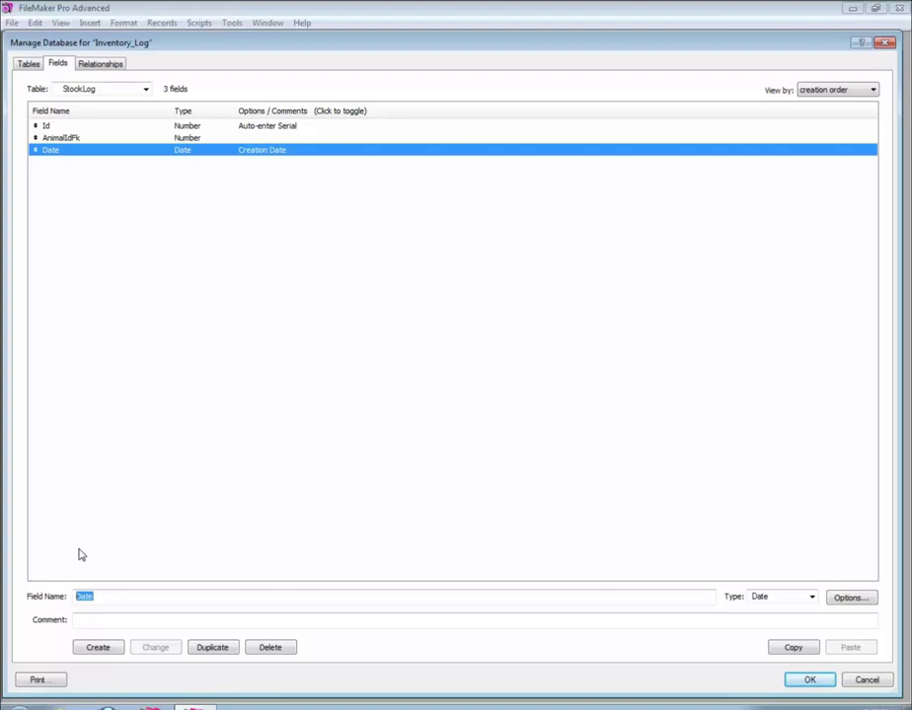
{"action": "type", "text": "Calcul"}
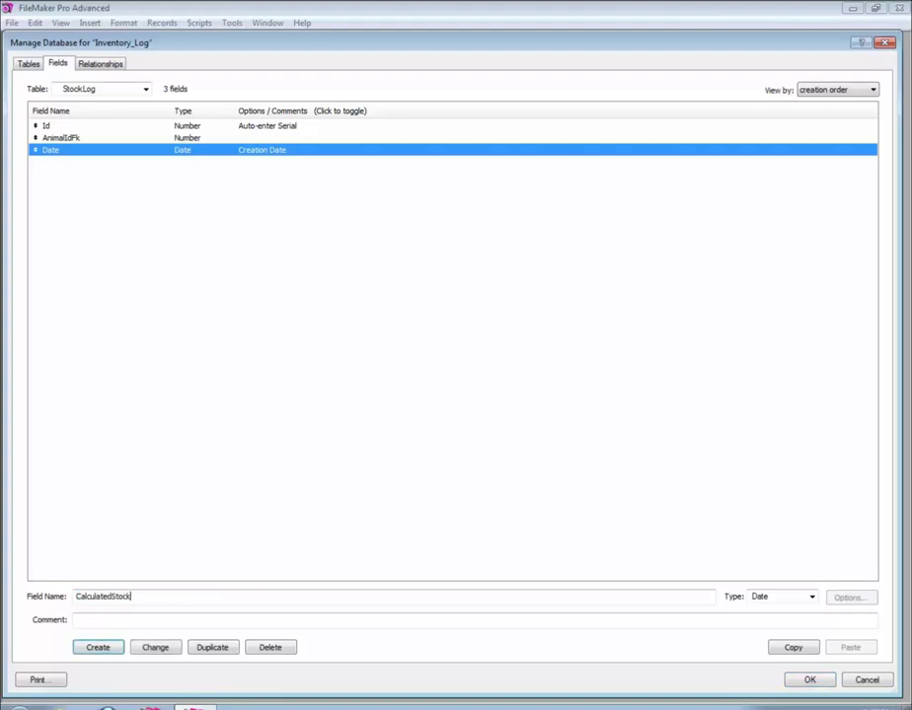
{"action": "key", "text": "Tab"}
{"action": "key", "text": "n"}
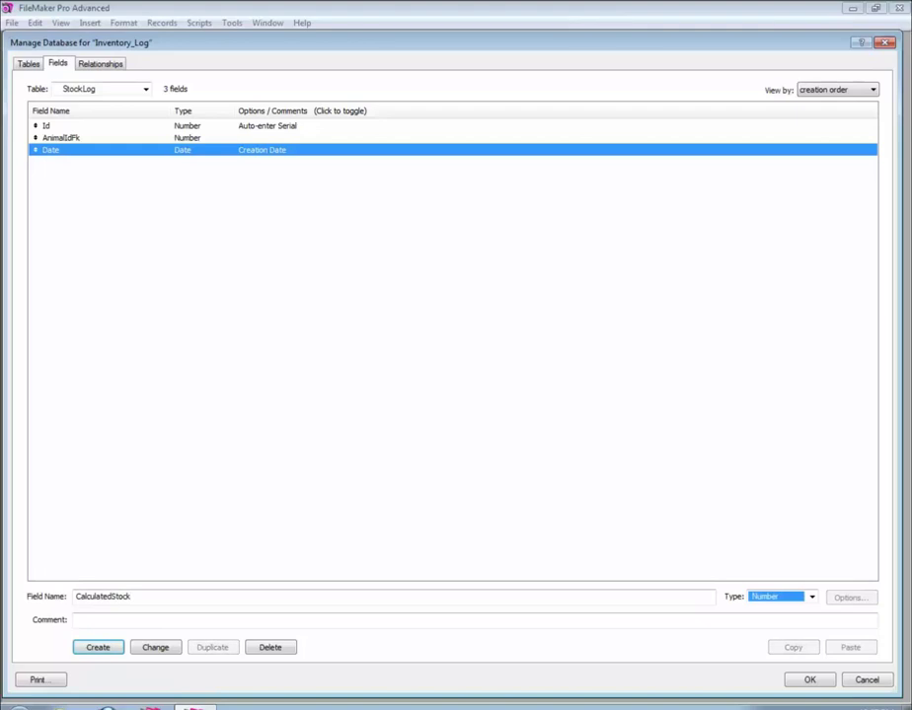
{"action": "key", "text": "Return"}
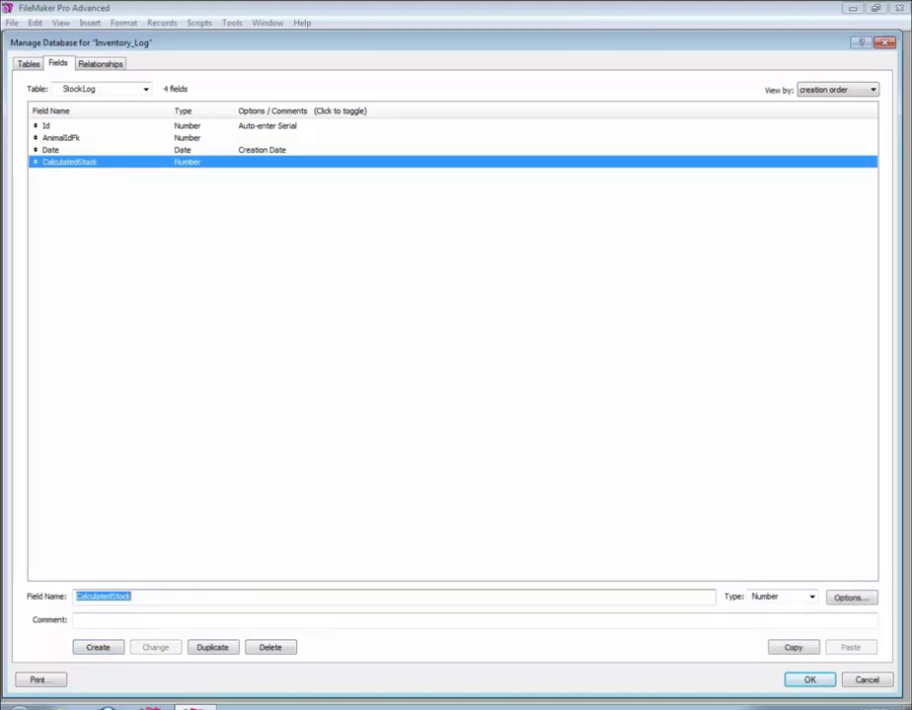
{"action": "type", "text": "CountedS"}
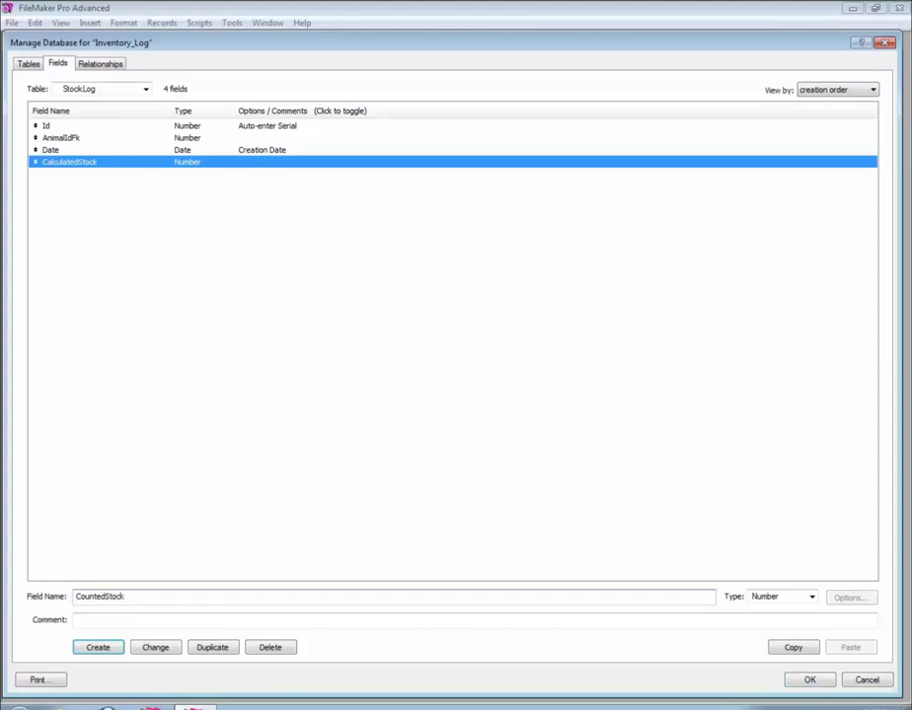
{"action": "key", "text": "Tab"}
{"action": "key", "text": "Return"}
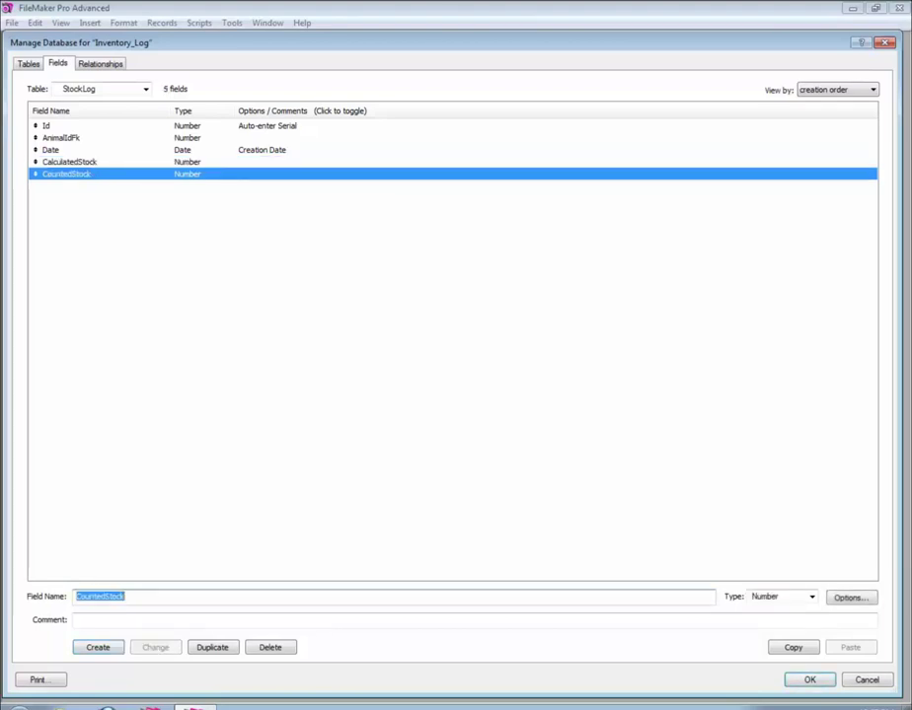
- Add a calculation field named Difference, defined as CalculatedStock - CountedStock, and save the database changes
{"action": "type", "text": "Difference"}
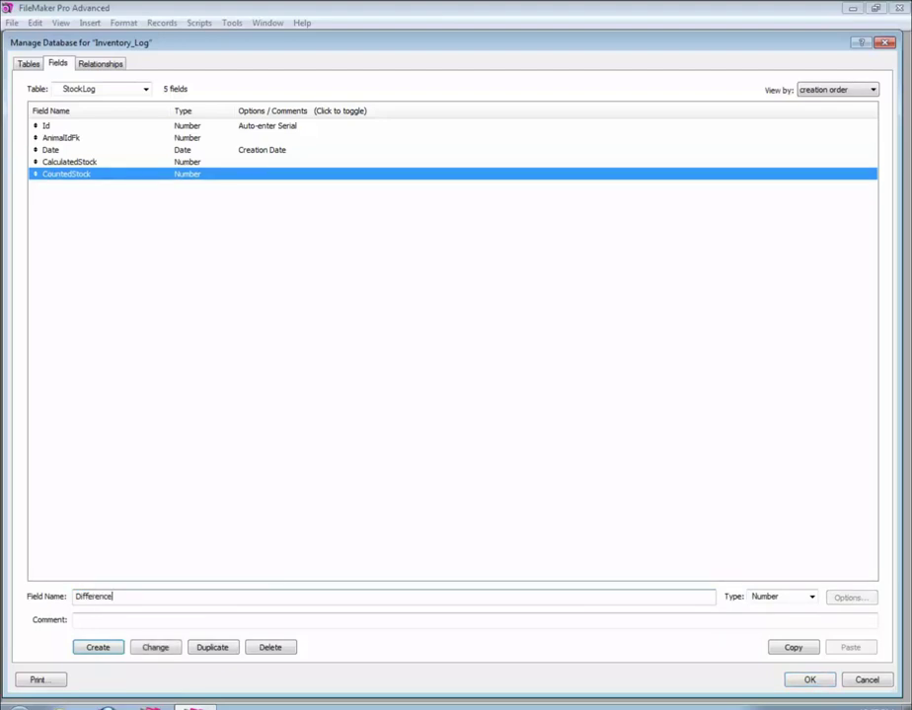
{"action": "key", "text": "Tab"}
{"action": "key", "text": "c"}
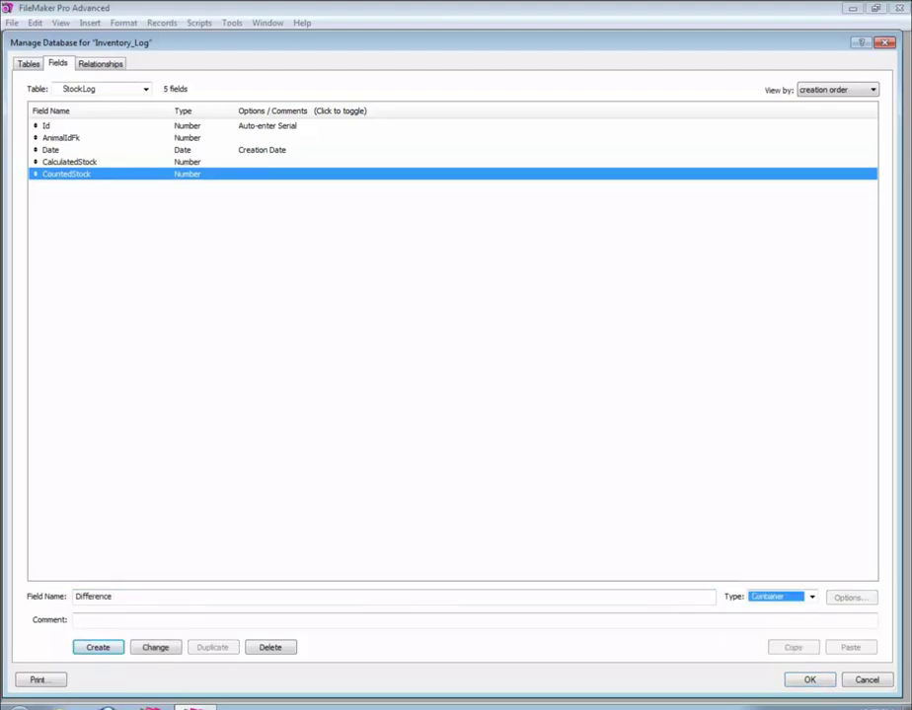
{"action": "key", "text": "Return"}
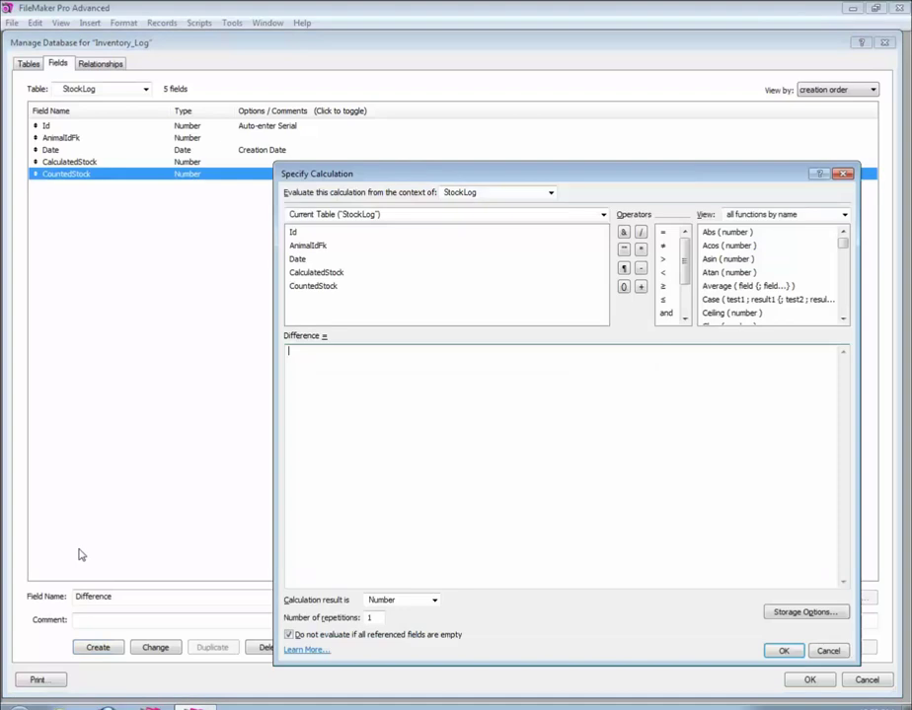
{"action": "double_click", "coordinate": [318, 272]}
{"action": "double_click", "coordinate": [329, 288]}
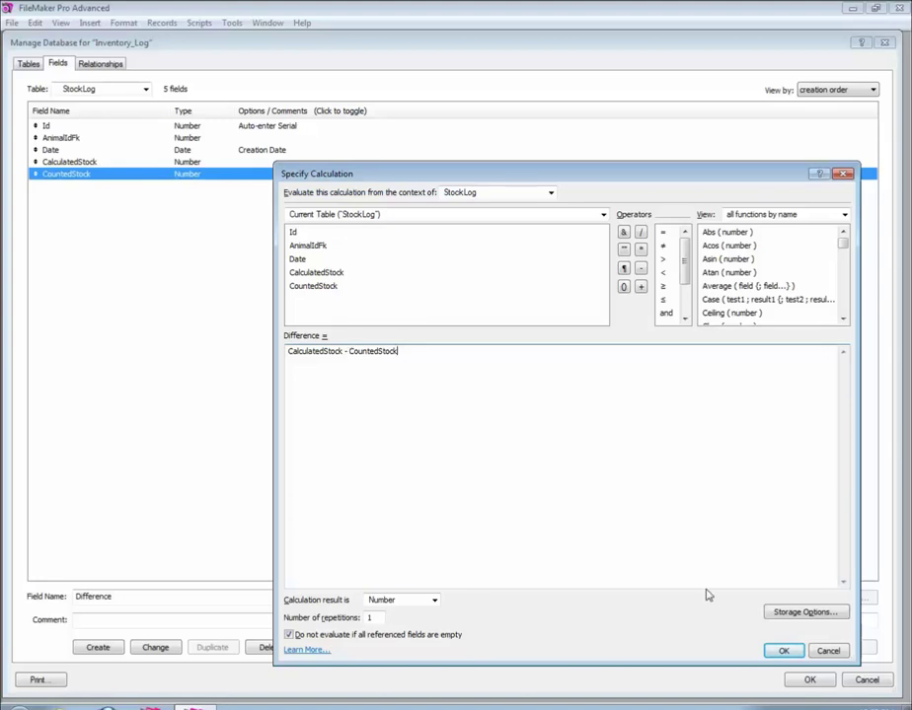
{"action": "left_click", "coordinate": [784, 652]}
{"action": "key", "text": "Return"}
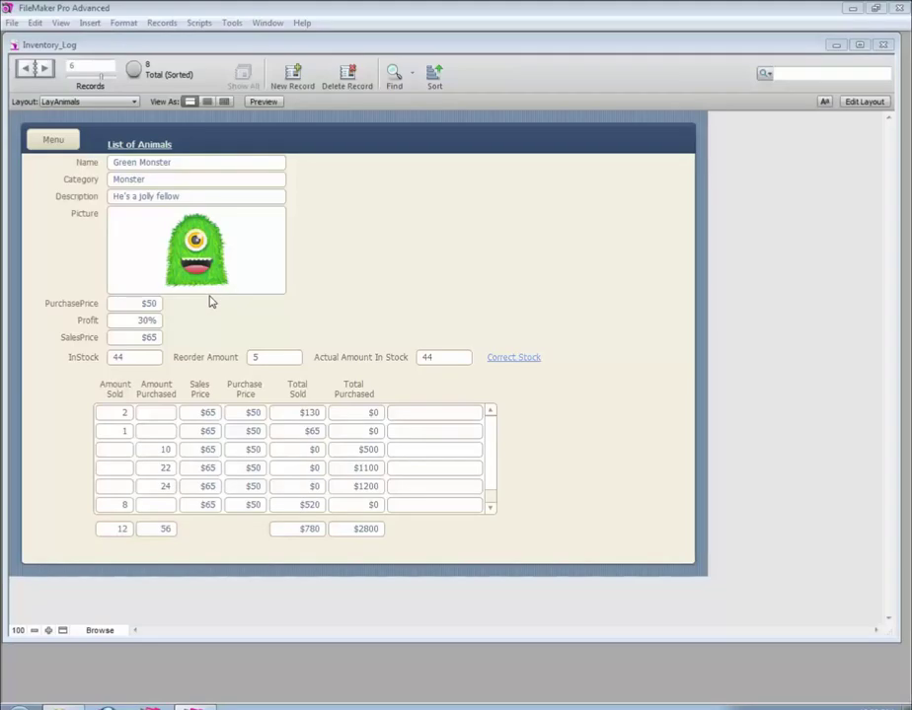
- Relate the Id field of Animals to AnimalIdFk in StockLog, place the StockLog table beneath Balance in the relationships graph, and save the changes
{"action": "left_click", "coordinate": [12, 23]}
{"action": "mouse_move", "coordinate": [127, 146]}
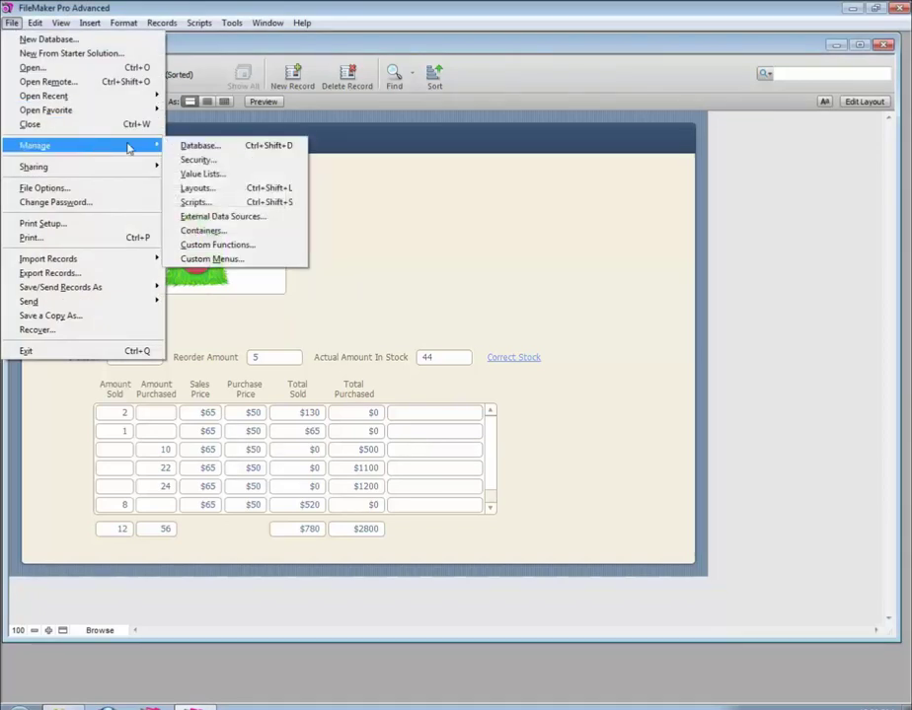
{"action": "left_click", "coordinate": [193, 145]}
{"action": "left_click", "coordinate": [99, 62]}
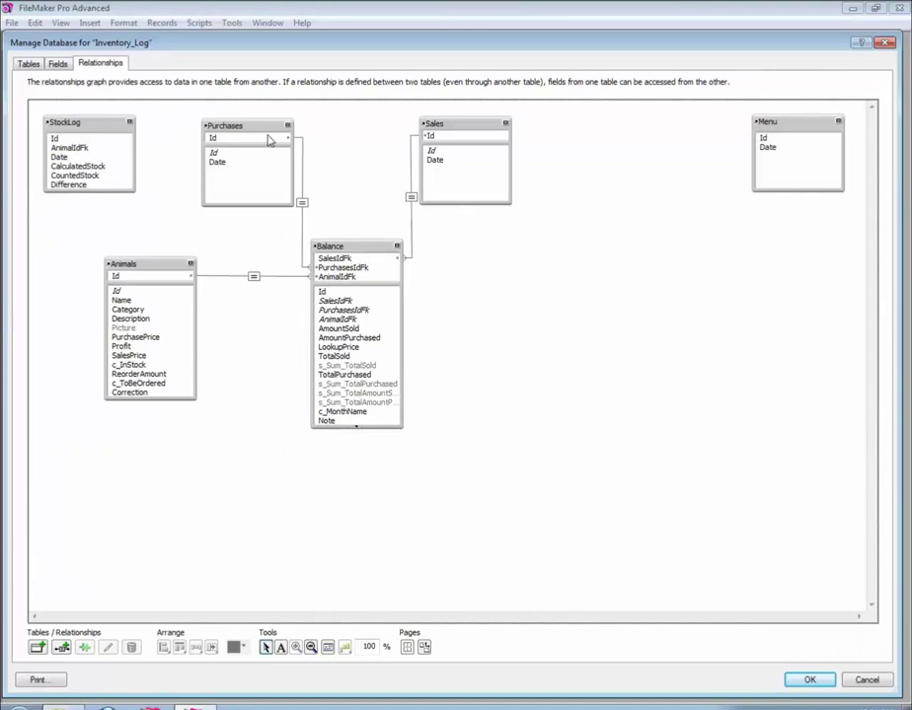
{"action": "left_click_drag", "start_coordinate": [92, 127], "coordinate": [138, 481]}
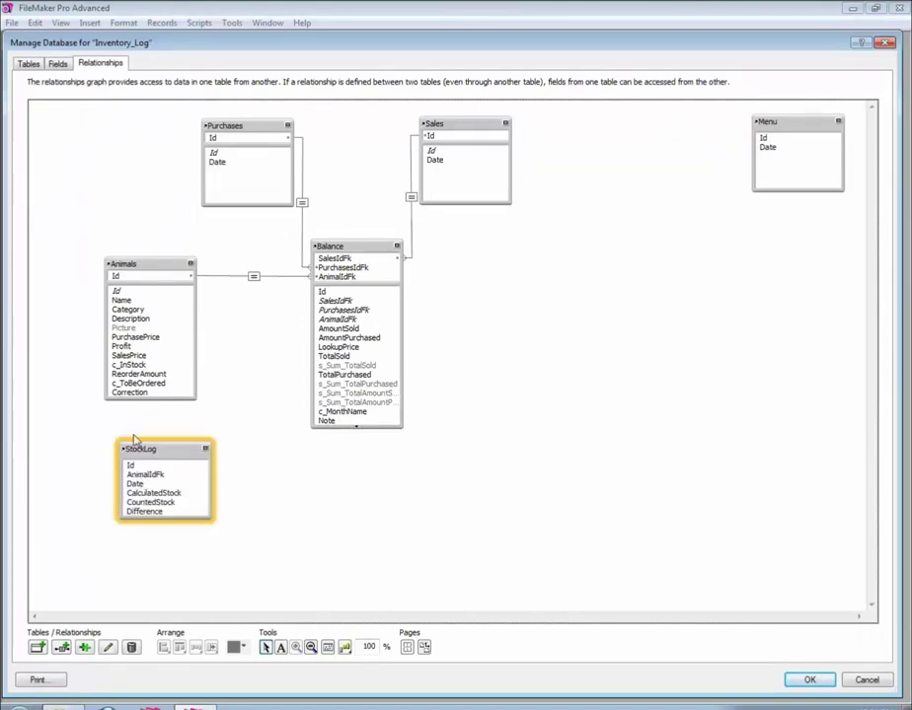
{"action": "left_click", "coordinate": [119, 291]}
{"action": "left_click_drag", "start_coordinate": [140, 396], "coordinate": [118, 477]}
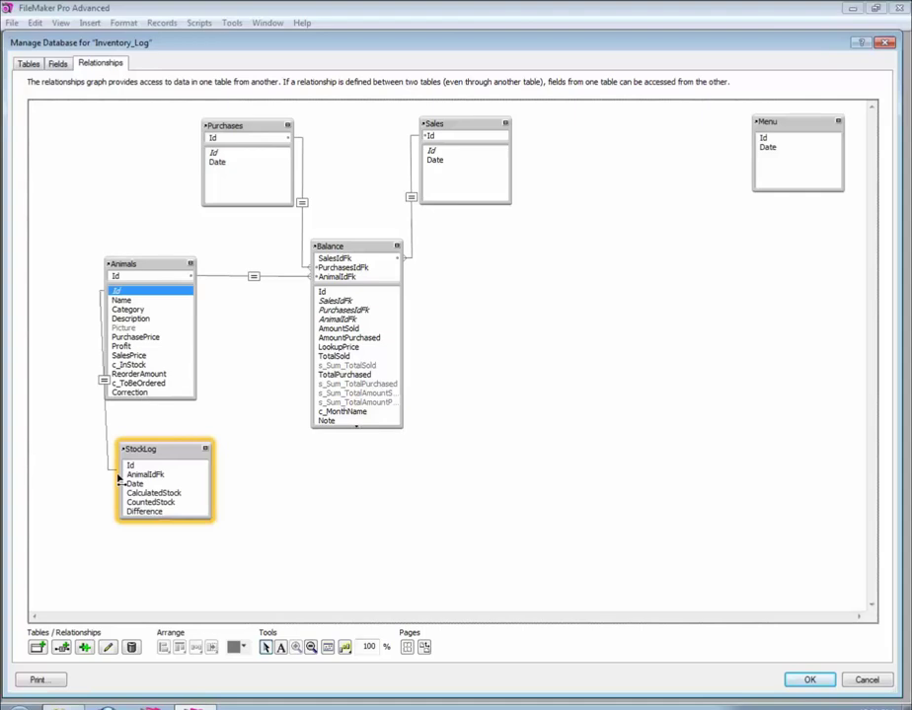
{"action": "left_click_drag", "start_coordinate": [151, 452], "coordinate": [342, 465]}
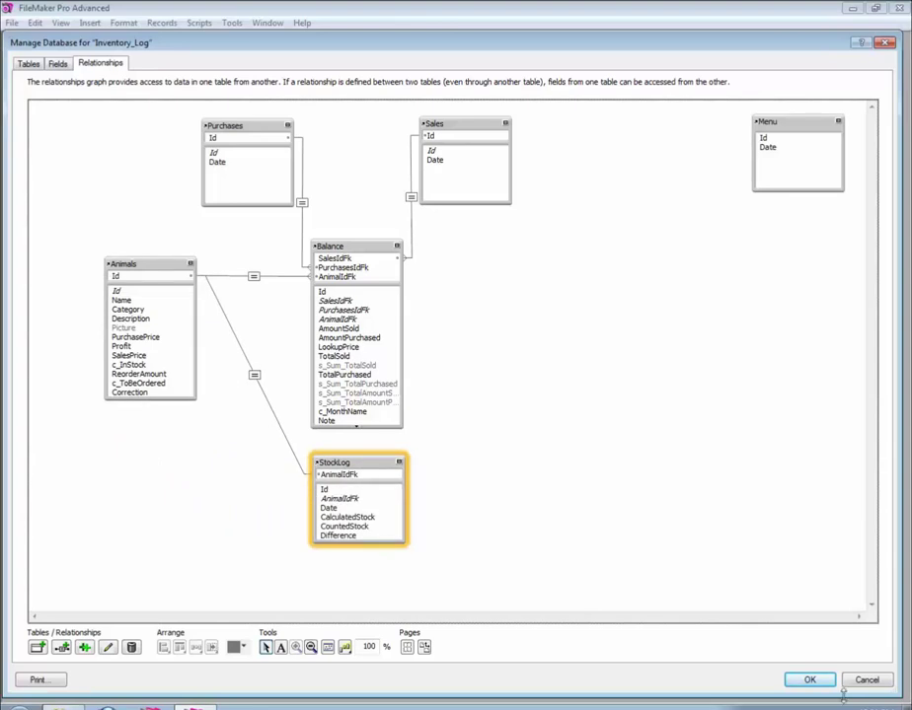
{"action": "left_click", "coordinate": [810, 680]}
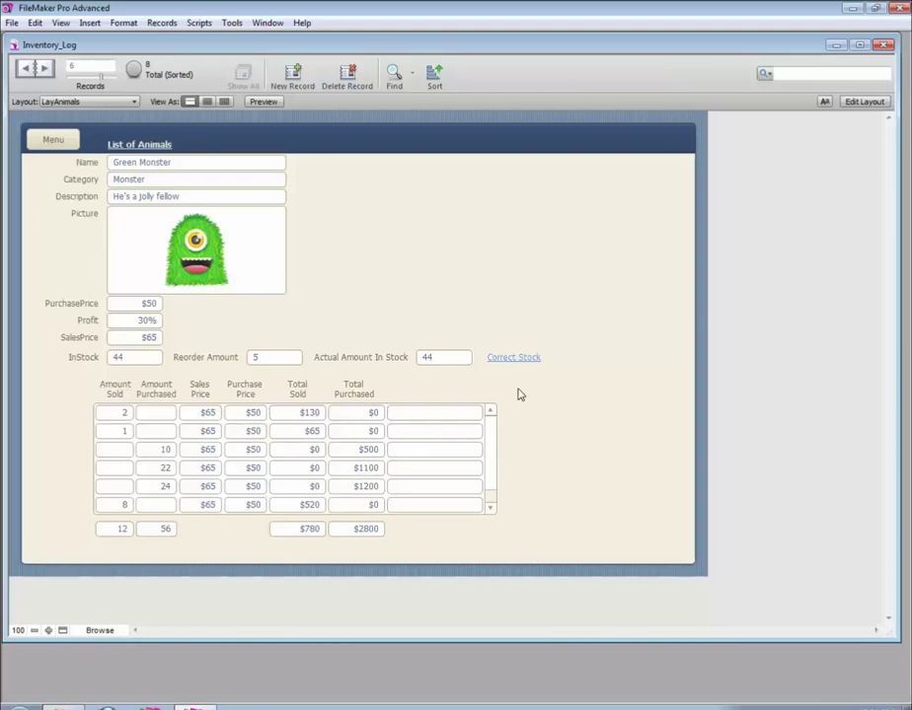
- Open the LayAnimals layout for editing and extend its body part slightly downward
{"action": "left_click", "coordinate": [855, 102]}
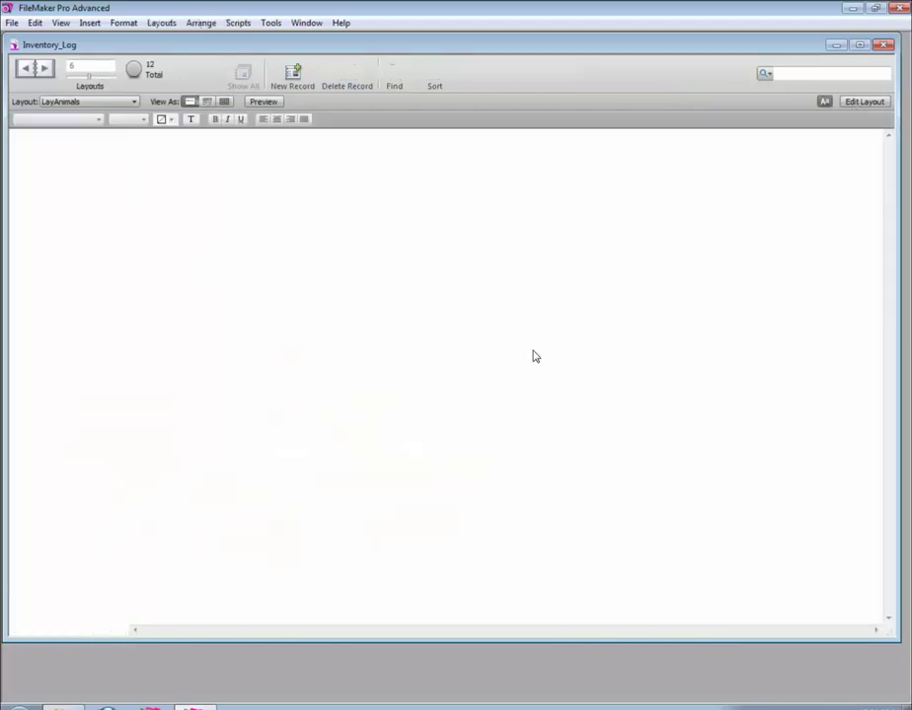
{"action": "left_click_drag", "start_coordinate": [546, 564], "coordinate": [61, 403]}
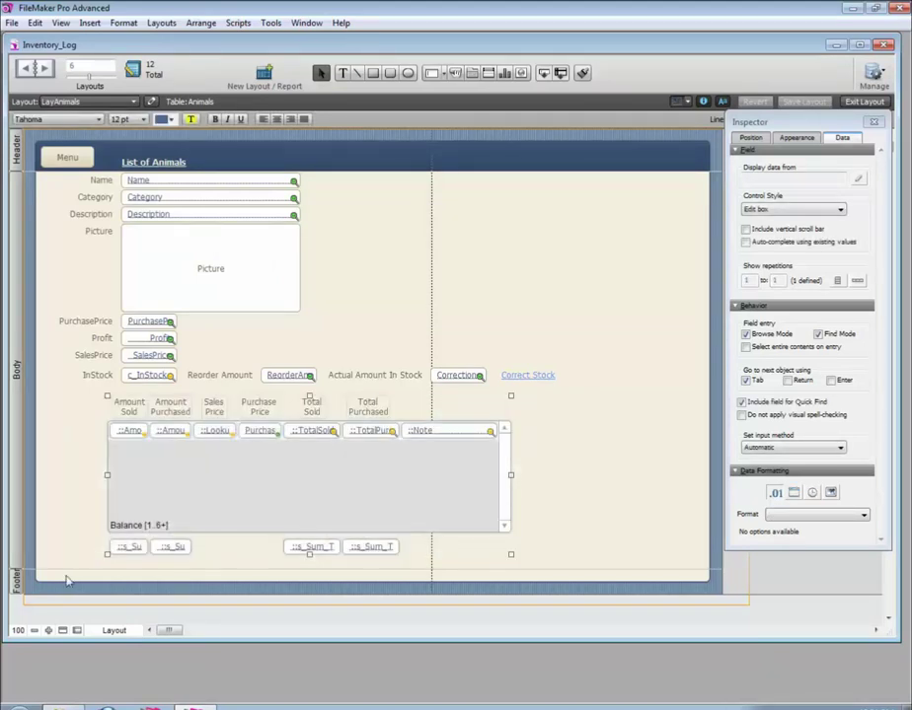
{"action": "left_click_drag", "start_coordinate": [65, 571], "coordinate": [66, 579]}
{"action": "scroll", "coordinate": [66, 579], "scroll_direction": "down", "scroll_amount": 2}
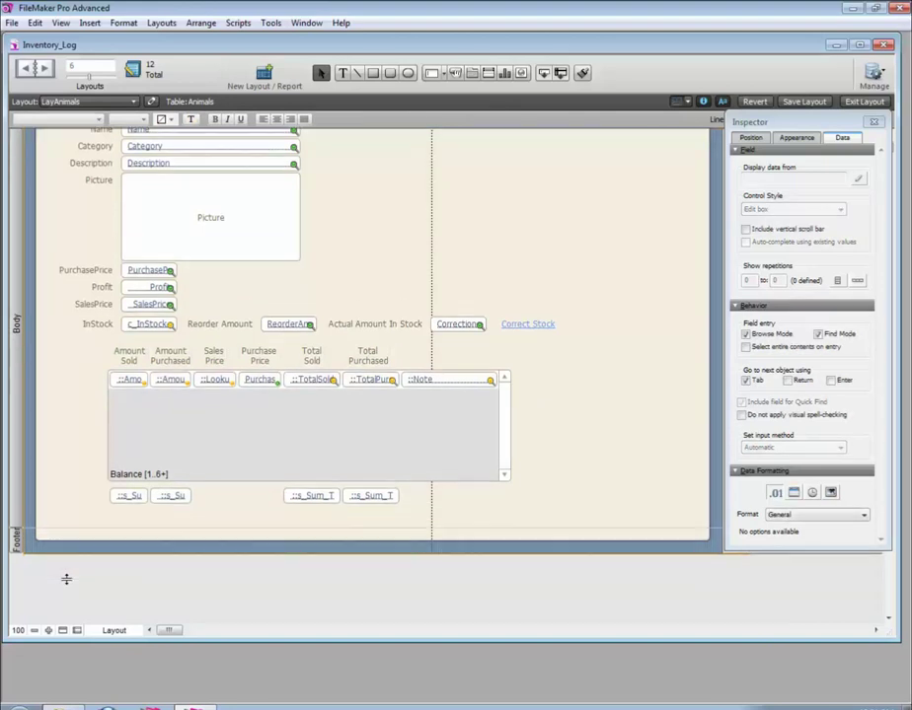
- Move the Balance portal with its column headings and summary fields down to make room above it
{"action": "left_click_drag", "start_coordinate": [68, 517], "coordinate": [576, 358]}
{"action": "key", "text": "Down"}
{"action": "key", "text": "Down"}
{"action": "key", "text": "Down"}
{"action": "key", "text": "Down"}
{"action": "key", "text": "Down"}
{"action": "key", "text": "Down"}
{"action": "key", "text": "Down"}
{"action": "key", "text": "Down"}
{"action": "key", "text": "Down"}
{"action": "key", "text": "Down"}
{"action": "key", "text": "Down"}
{"action": "key", "text": "Down"}
{"action": "key", "text": "Down"}
{"action": "key", "text": "Down"}
{"action": "key", "text": "Down"}
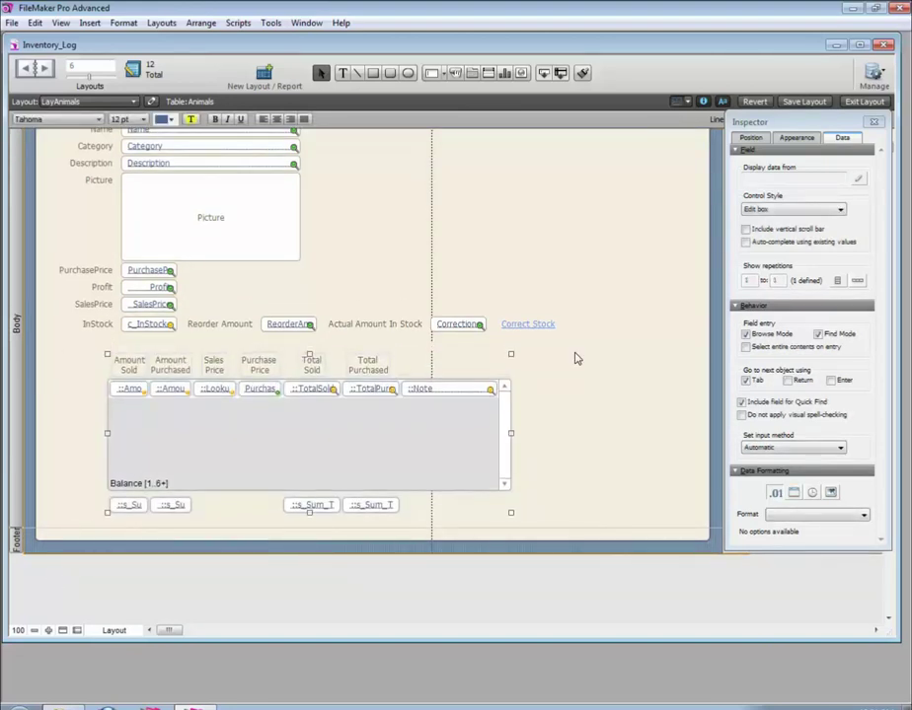
- Draw a tab control about 778 by 254 pt over the Balance portal with two tabs named Balance and Stock Log
{"action": "left_click", "coordinate": [471, 72]}
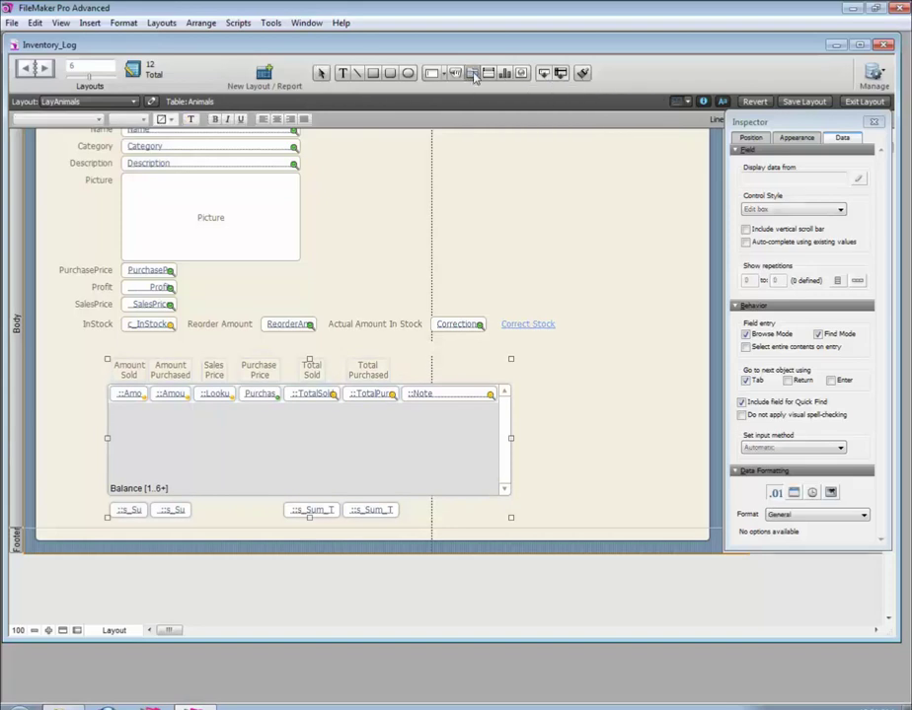
{"action": "left_click", "coordinate": [70, 343]}
{"action": "left_click_drag", "start_coordinate": [151, 366], "coordinate": [622, 524]}
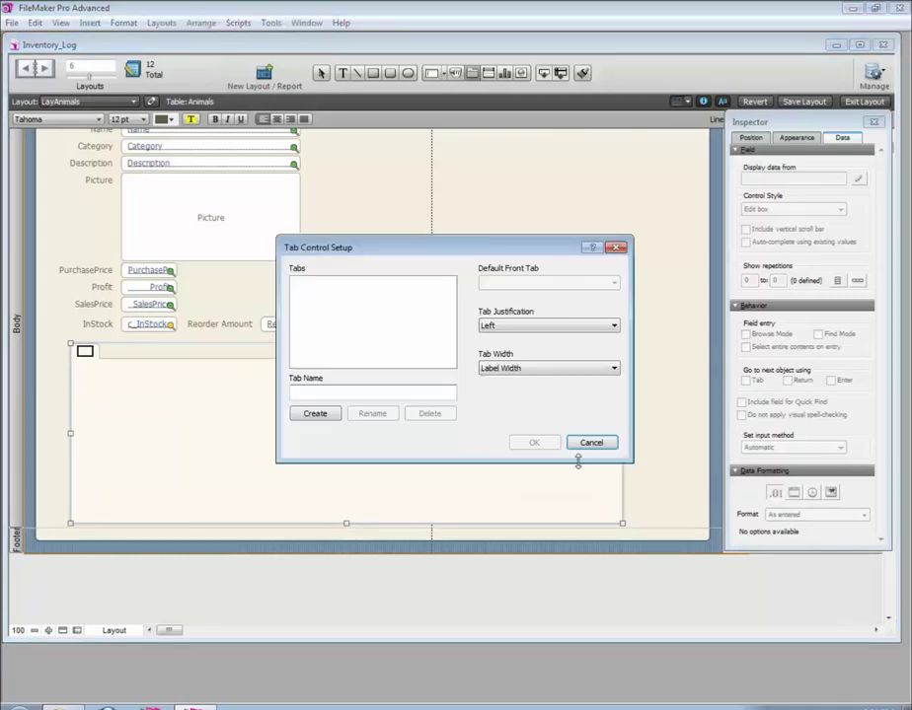
{"action": "left_click", "coordinate": [363, 392]}
{"action": "type", "text": "Balance"}
{"action": "key", "text": "Return"}
{"action": "type", "text": "Sto"}
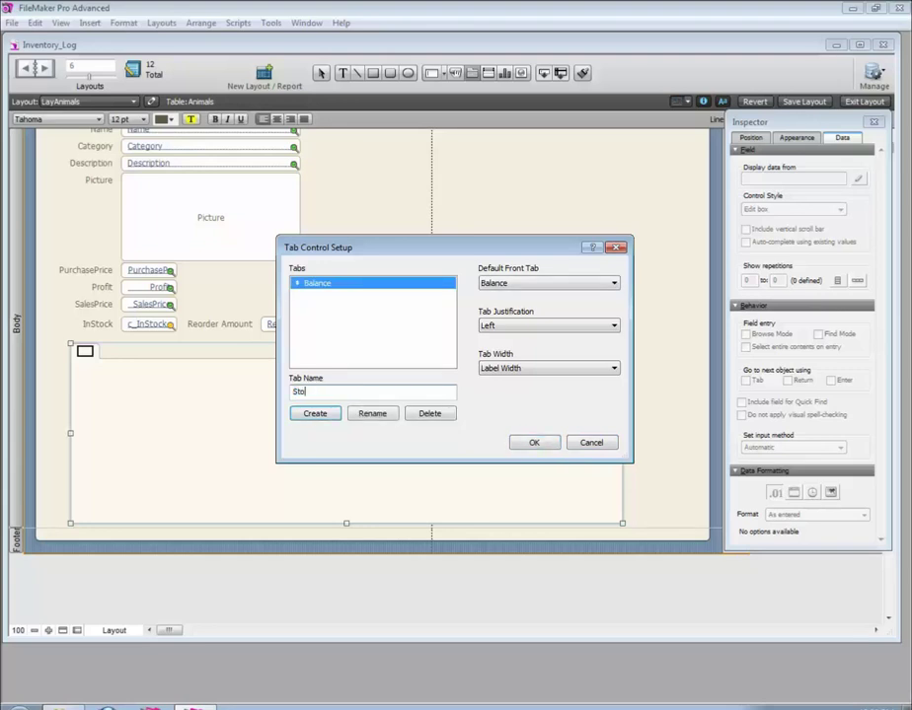
{"action": "type", "text": "ck Log"}
{"action": "key", "text": "Return"}
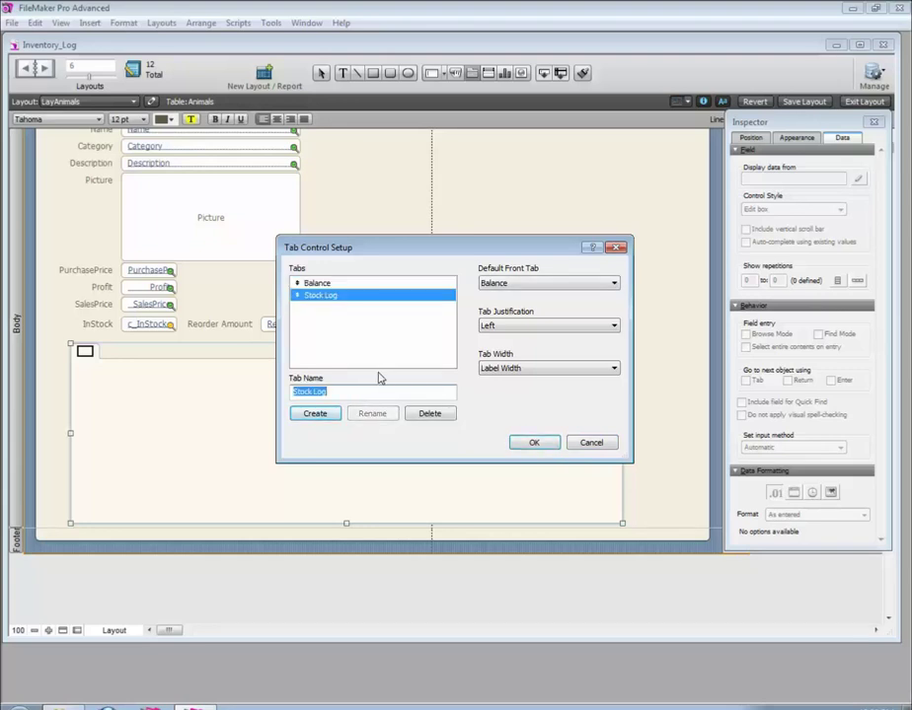
{"action": "left_click", "coordinate": [534, 442]}
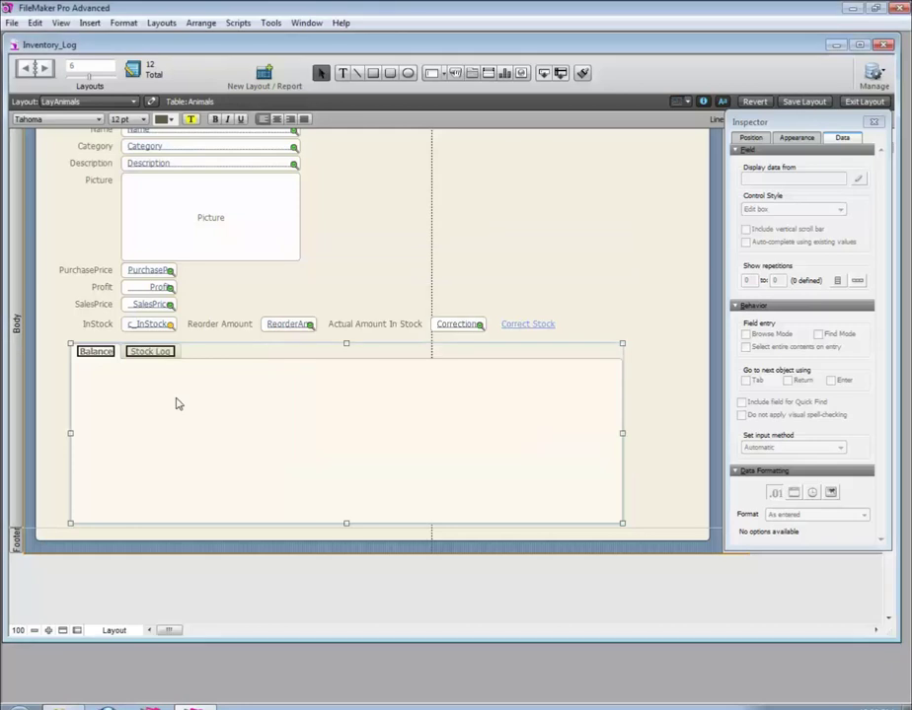
- Send the tab control behind the Balance portal, its headings and summary fields
{"action": "left_click", "coordinate": [752, 139]}
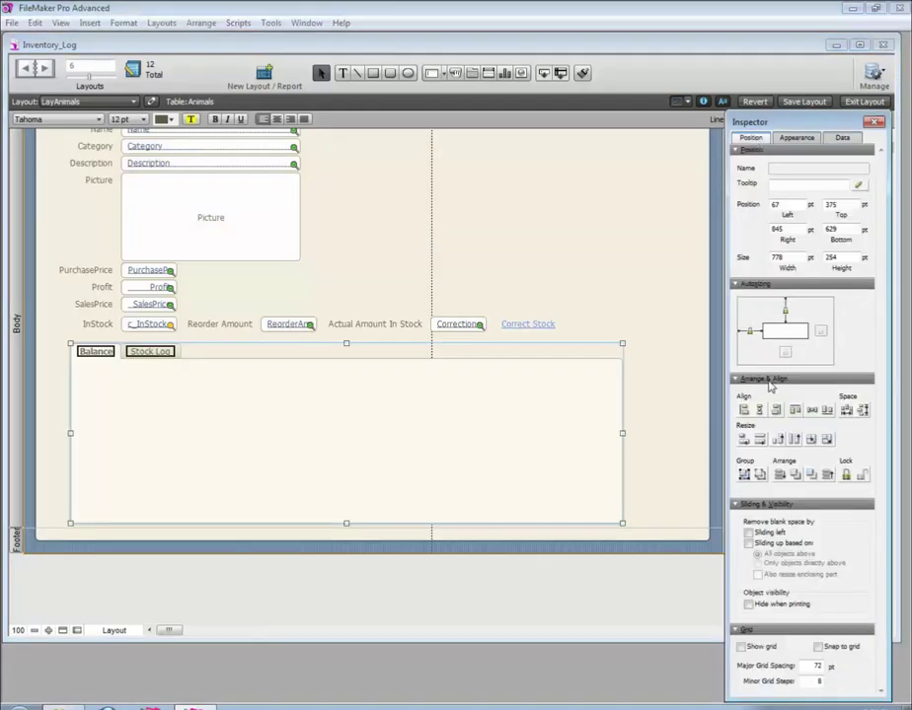
{"action": "key", "text": "ctrl+v"}
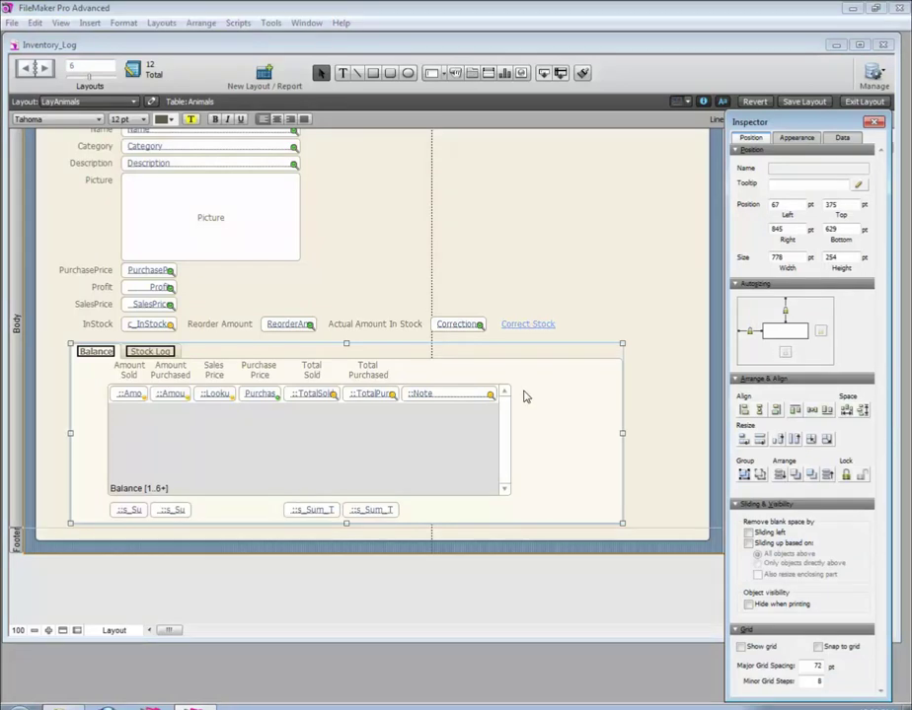
{"action": "left_click", "coordinate": [640, 392]}
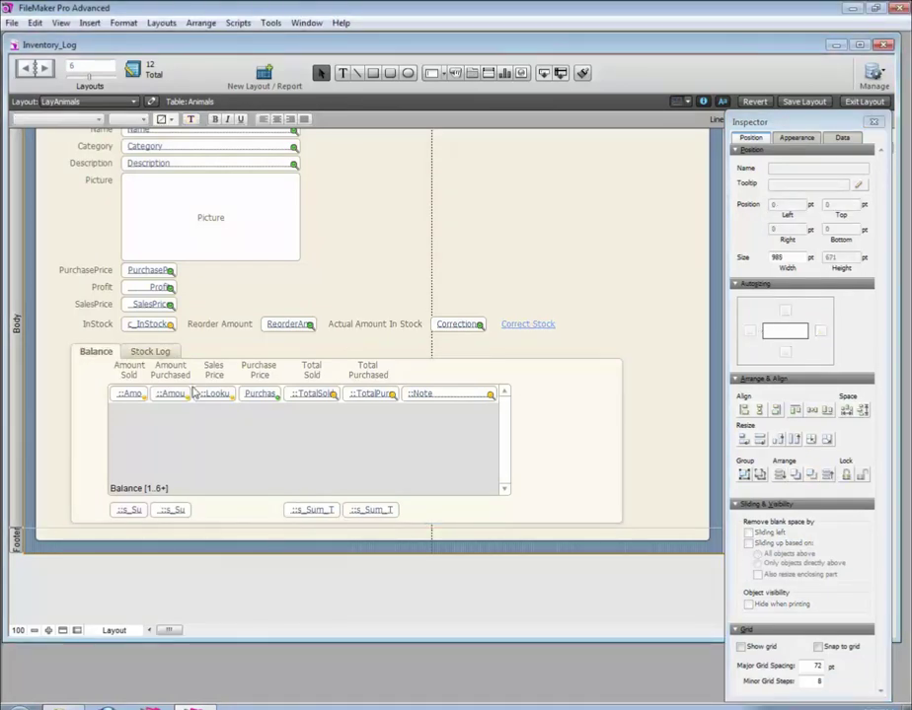
- Nudge the tab control 1 pt up and left, and shift the Balance portal, headings and summary fields down a few points
{"action": "left_click", "coordinate": [597, 461]}
{"action": "key", "text": "Up"}
{"action": "key", "text": "Left"}
{"action": "left_click", "coordinate": [639, 461]}
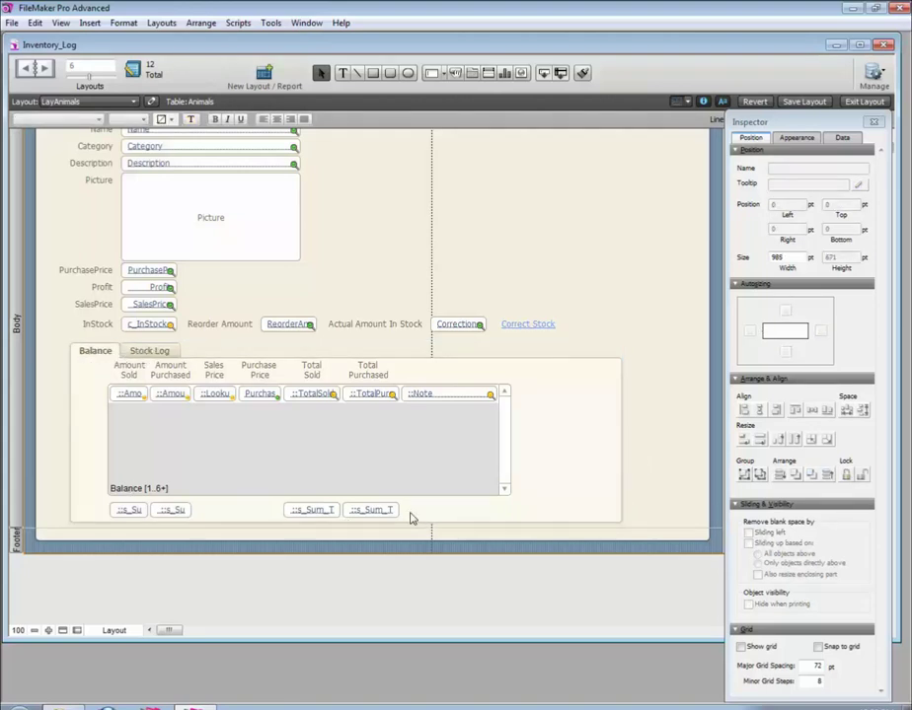
{"action": "left_click_drag", "start_coordinate": [44, 521], "coordinate": [534, 383]}
{"action": "key", "text": "Down"}
{"action": "key", "text": "Down"}
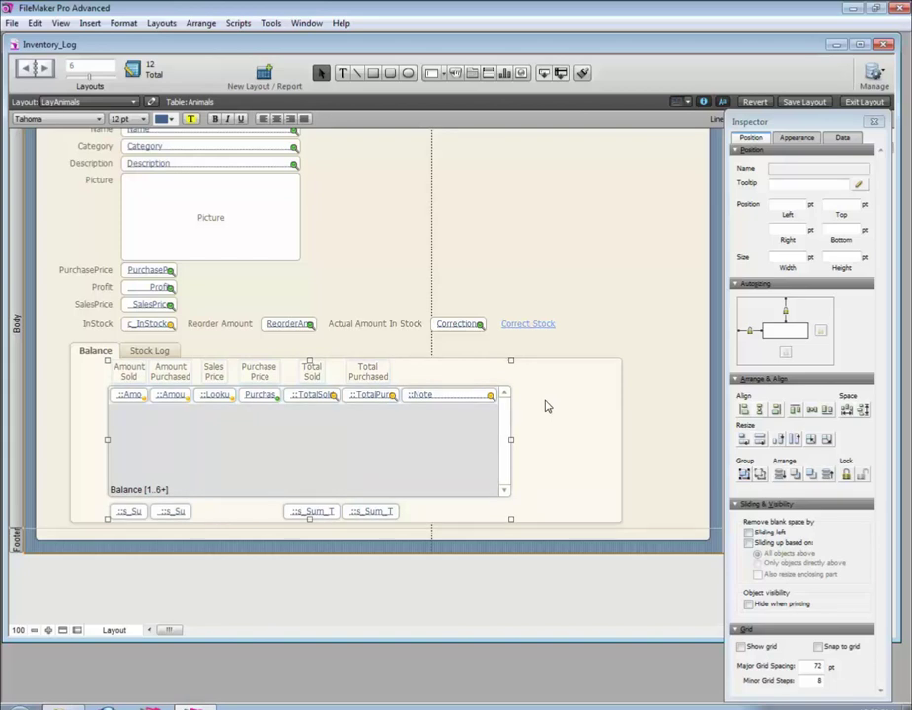
{"action": "key", "text": "Down"}
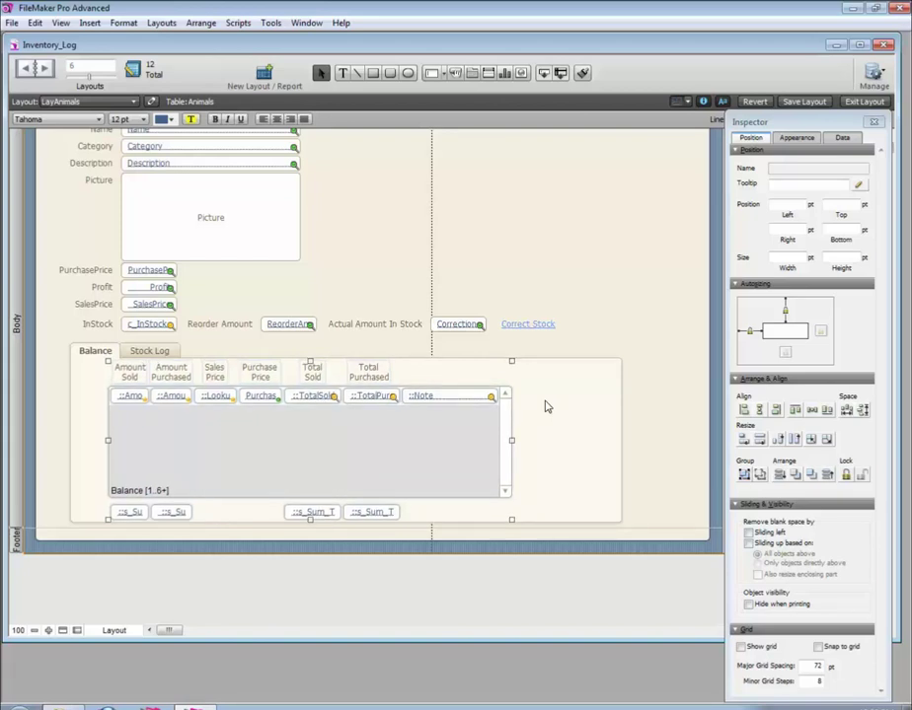
- Stretch the tab control's upper edge to a height of about 261 pt and check the contents of its Balance and Stock Log tabs
{"action": "left_click", "coordinate": [348, 347]}
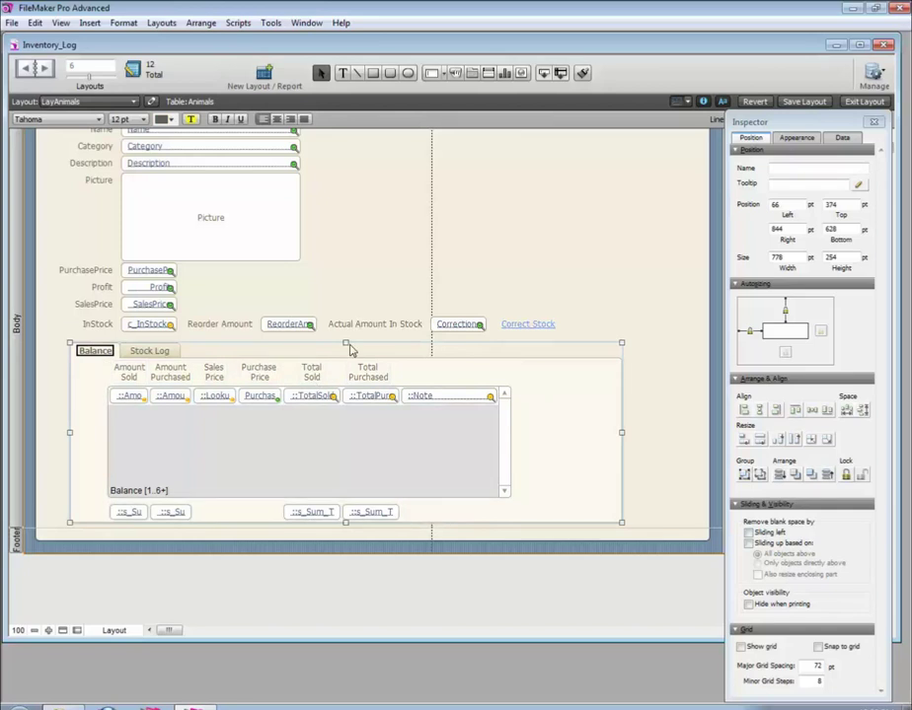
{"action": "left_click_drag", "start_coordinate": [346, 342], "coordinate": [346, 338]}
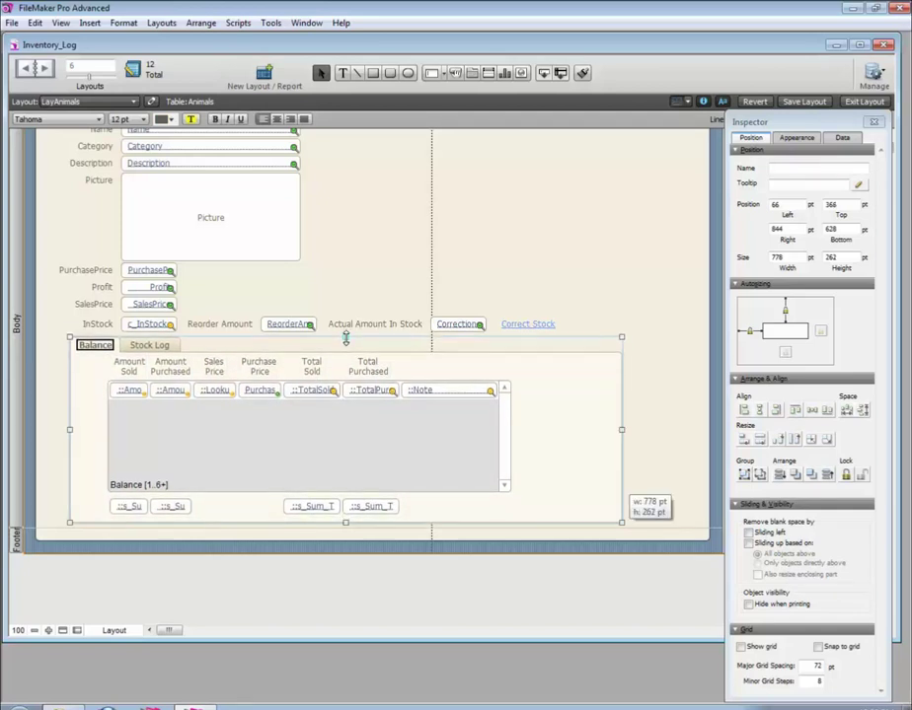
{"action": "left_click", "coordinate": [164, 350]}
{"action": "left_click", "coordinate": [105, 349]}
{"action": "left_click", "coordinate": [138, 352]}
{"action": "left_click", "coordinate": [106, 349]}
{"action": "left_click", "coordinate": [138, 352]}
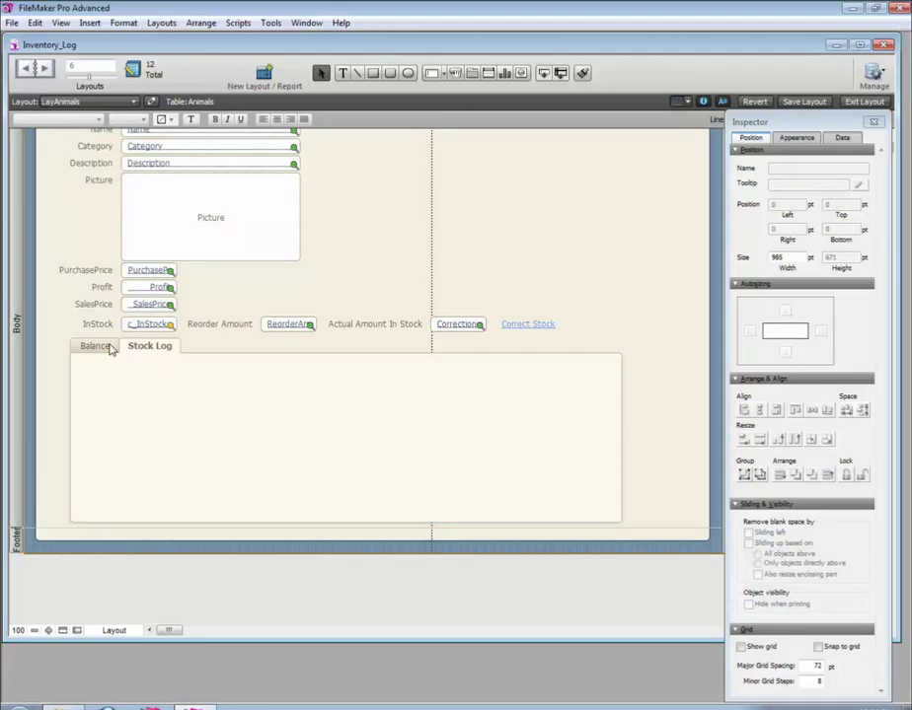
{"action": "left_click", "coordinate": [99, 347]}
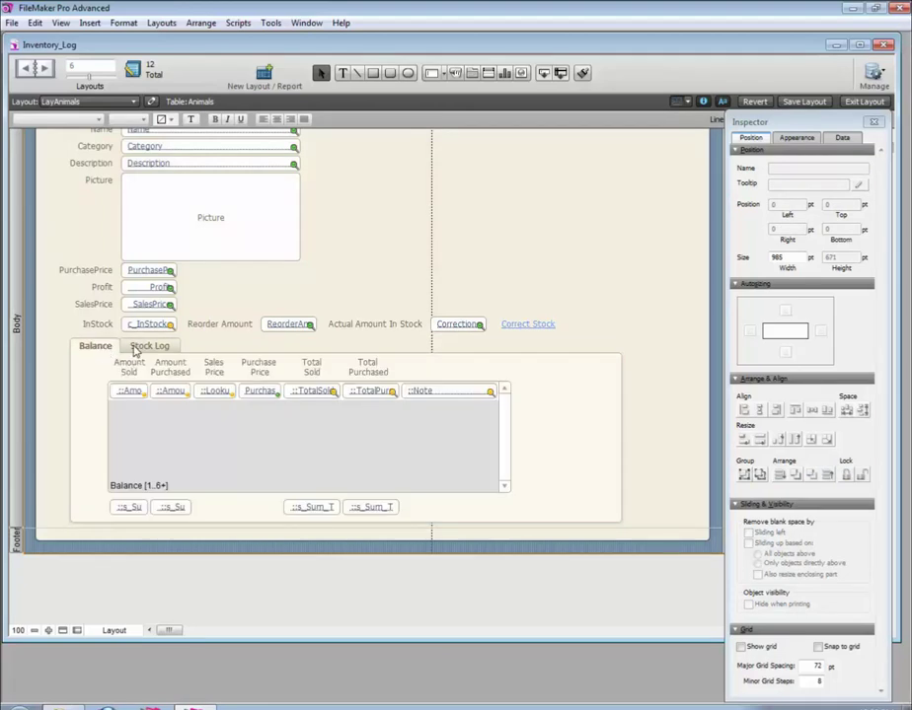
- Extend the layout's body part further down below the tab control
{"action": "left_click", "coordinate": [76, 512]}
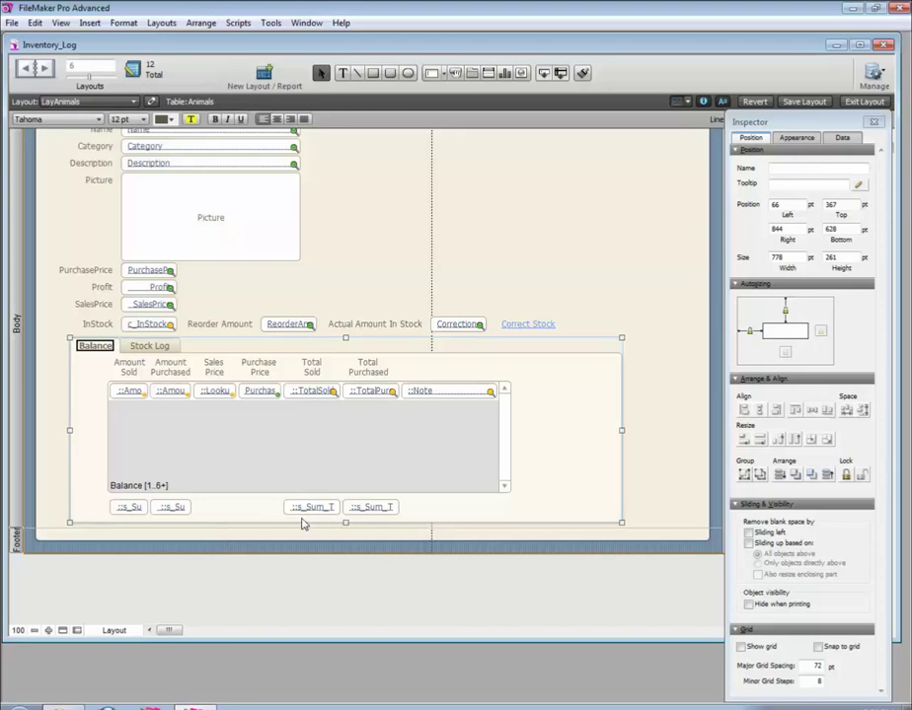
{"action": "left_click_drag", "start_coordinate": [54, 533], "coordinate": [55, 545]}
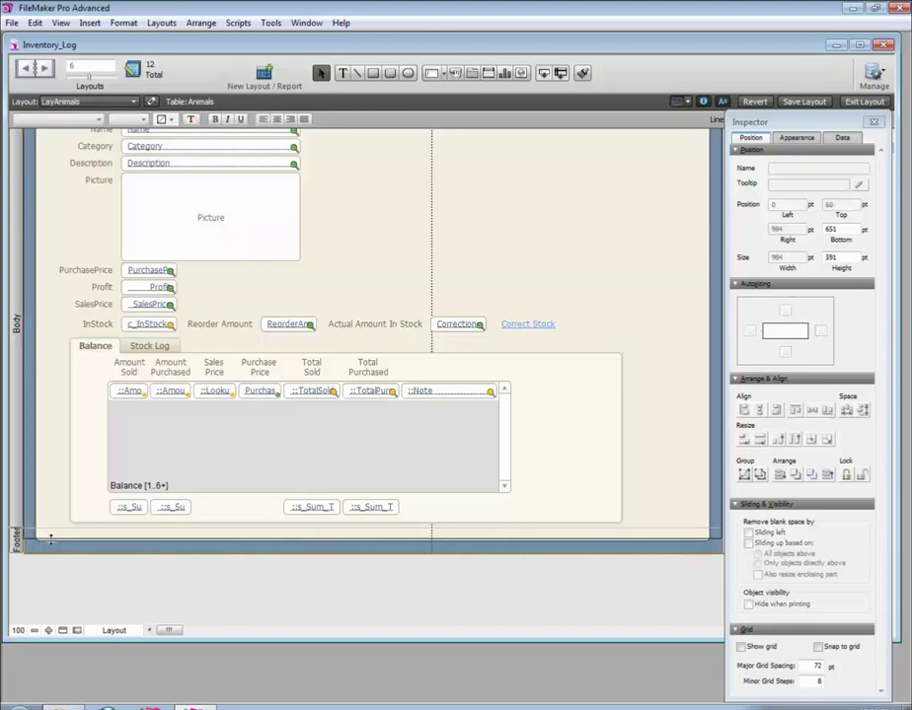